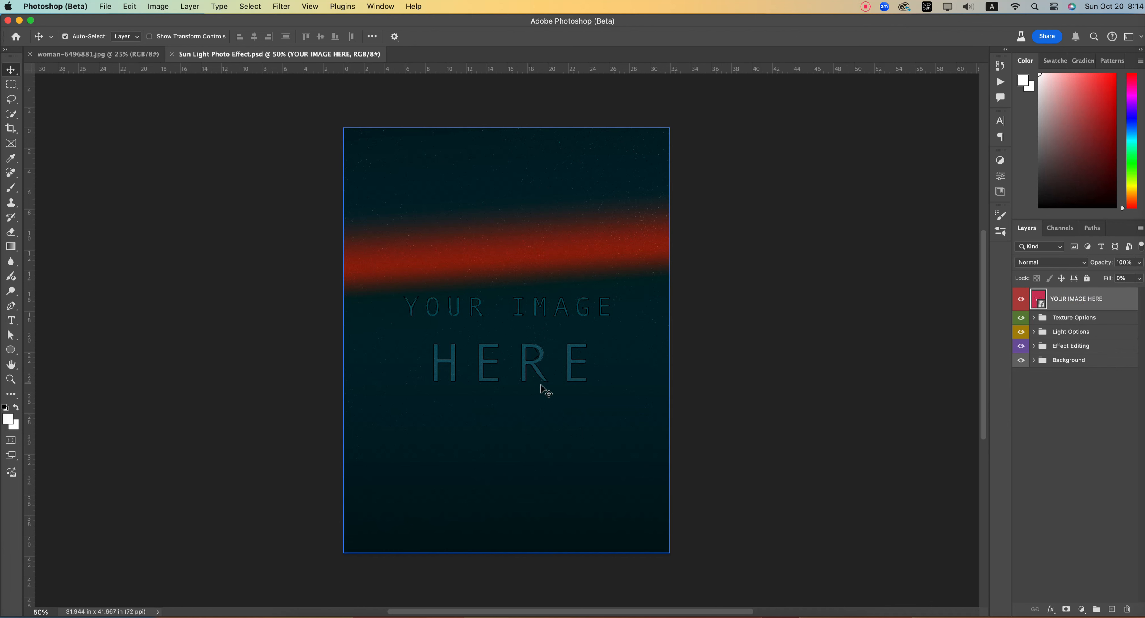
# Open the contents of the YOUR IMAGE HERE smart object and select its Delete This Layer placeholder.
pyautogui.click(1103, 425)
pyautogui.click(1043, 306)
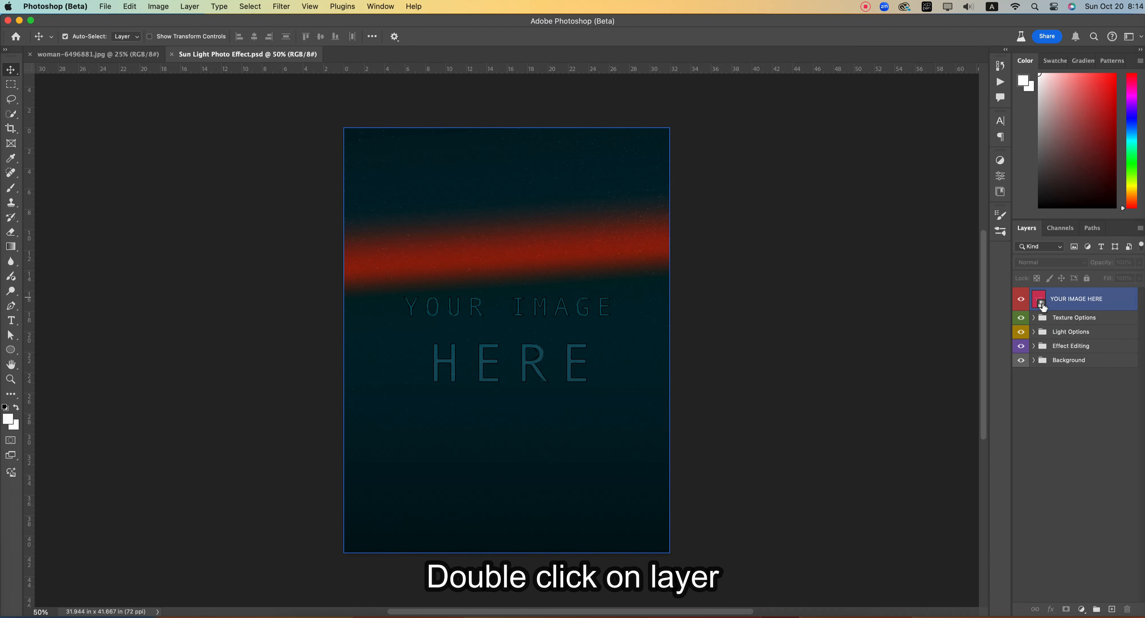
pyautogui.doubleClick(1043, 307)
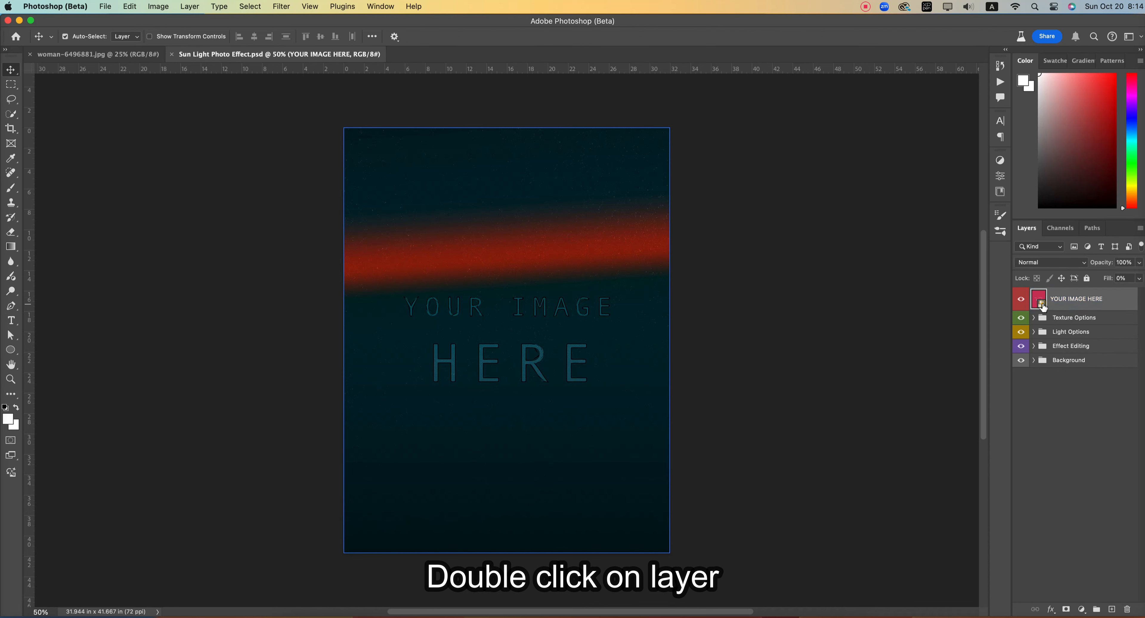
pyautogui.click(1078, 353)
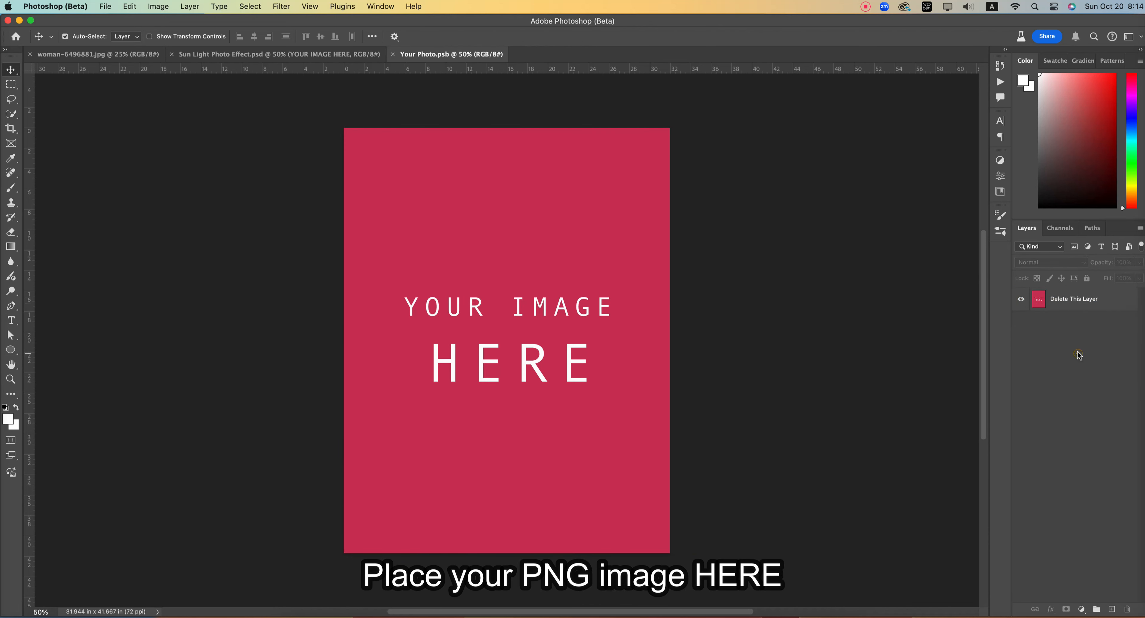
pyautogui.click(1053, 303)
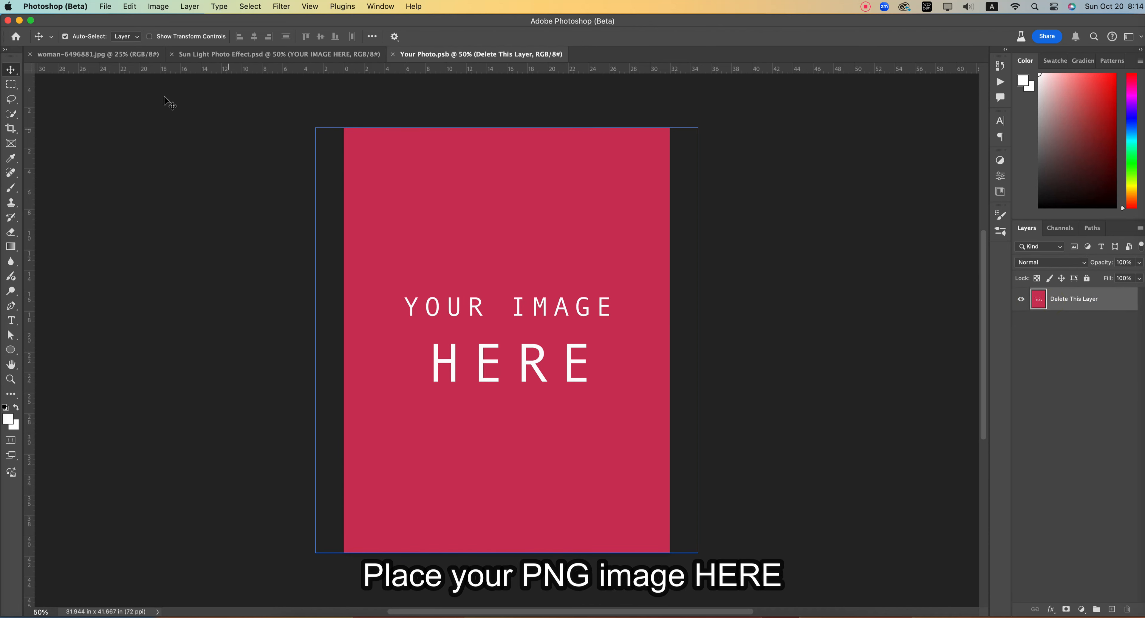
# Select the woman in woman-6496881.jpg with the Object Selection tool by enclosing her whole figure.
pyautogui.click(114, 54)
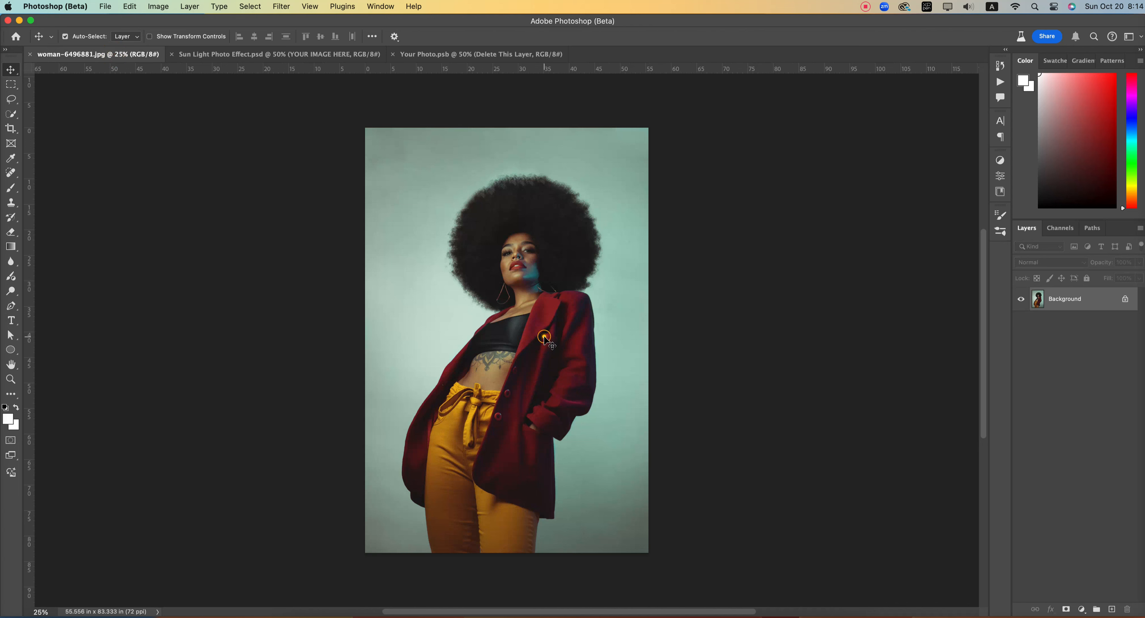
pyautogui.click(11, 114)
pyautogui.click(11, 114)
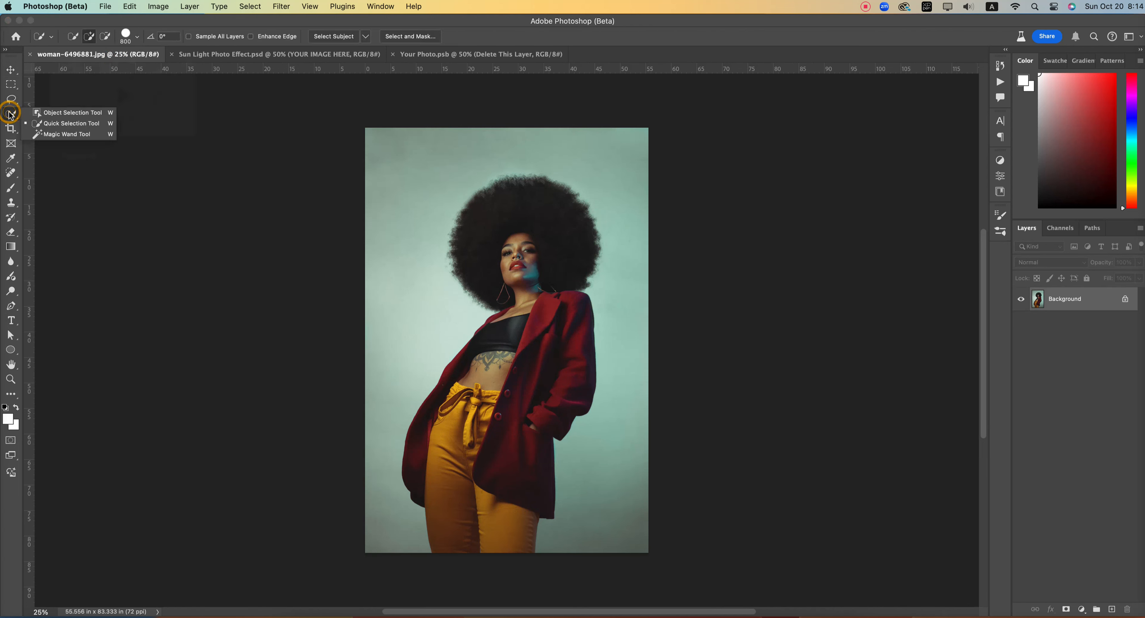
pyautogui.click(38, 114)
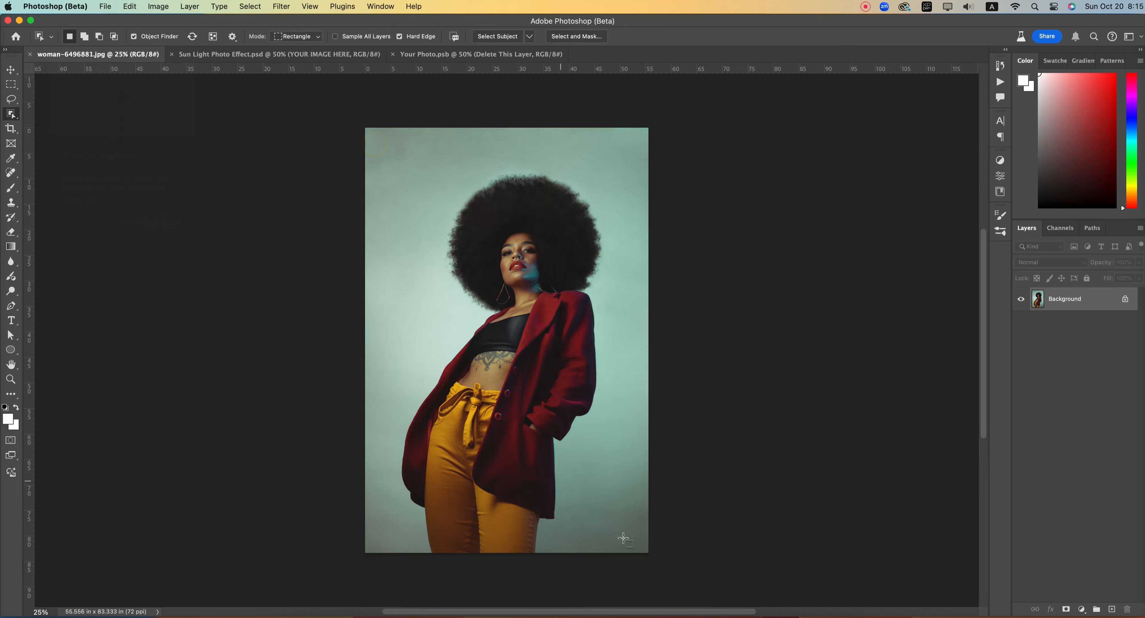
pyautogui.moveTo(376, 144); pyautogui.dragTo(621, 552)
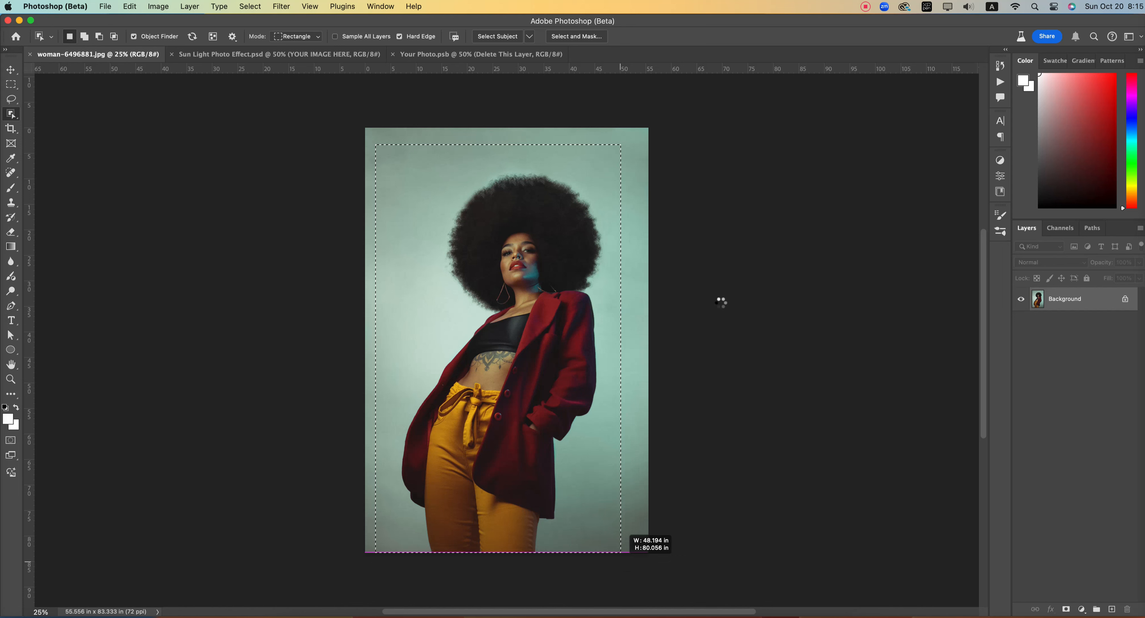
pyautogui.moveTo(621, 552); pyautogui.dragTo(621, 552)
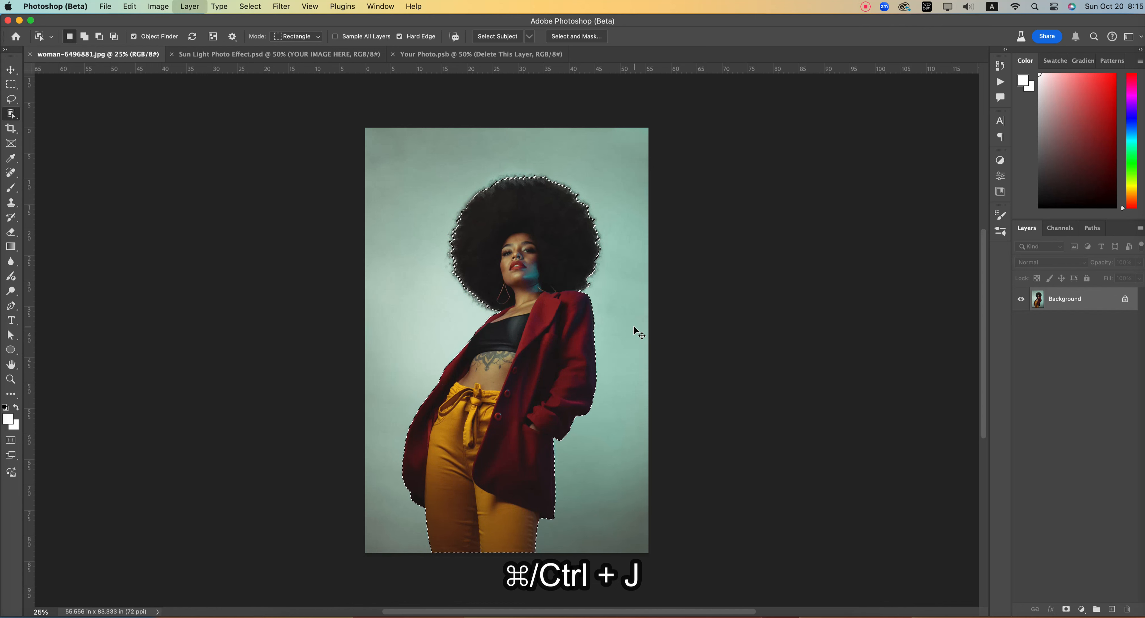
# Copy the selected woman to a new layer and hide the Background layer.
pyautogui.press('super+j')
pyautogui.click(1070, 323)
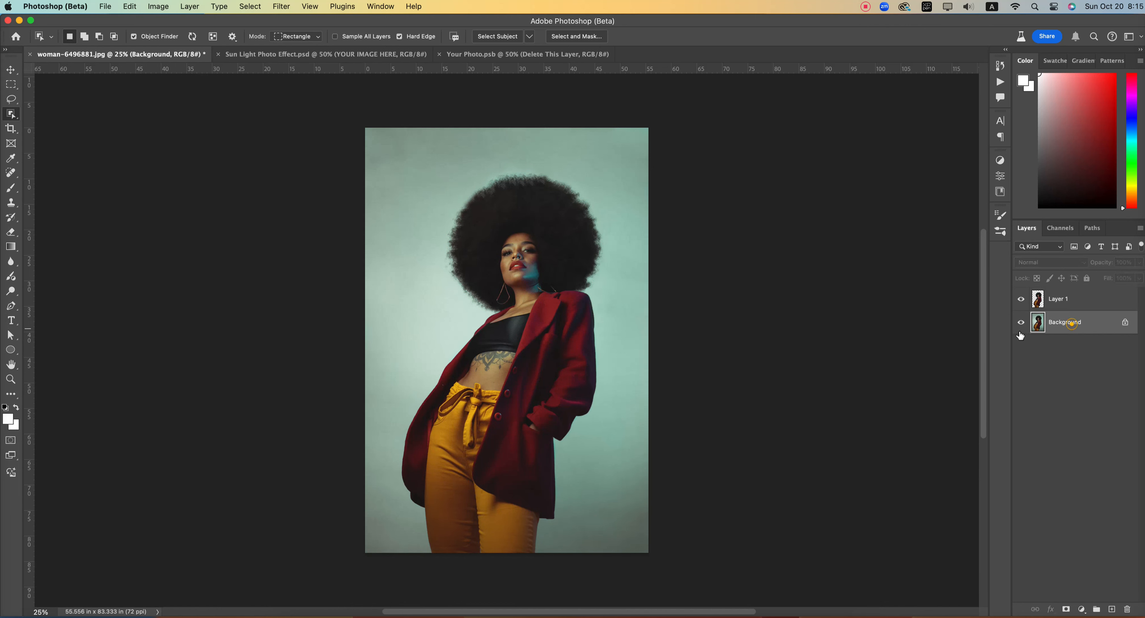
pyautogui.click(1020, 323)
pyautogui.click(1053, 380)
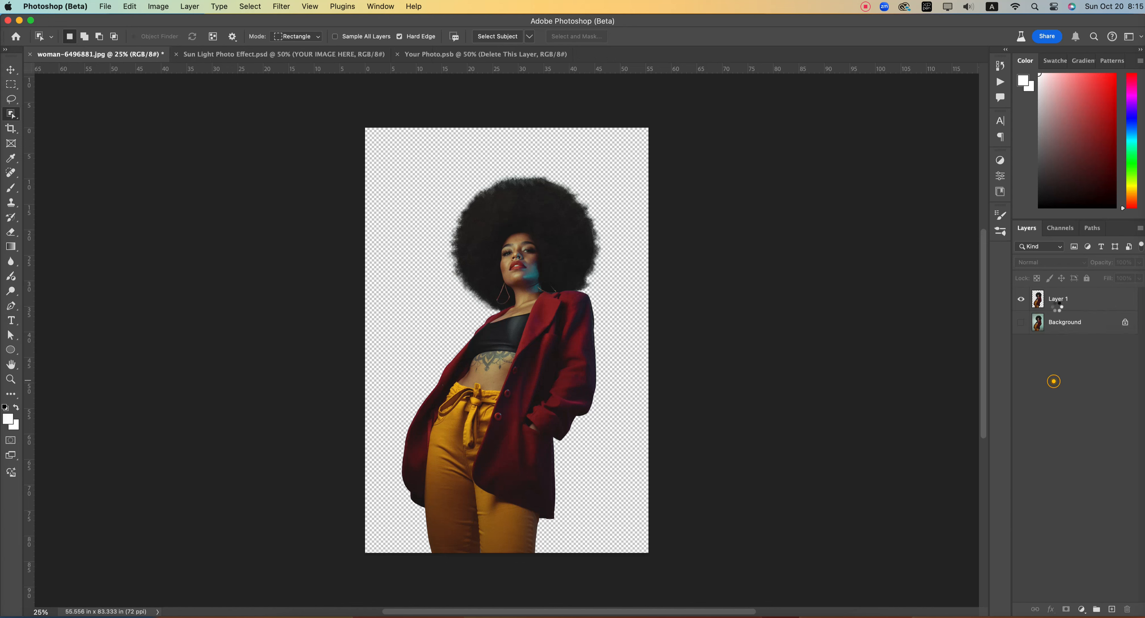
# Copy the cut-out woman layer and paste it into Your Photo.psb.
pyautogui.click(1061, 302)
pyautogui.click(130, 6)
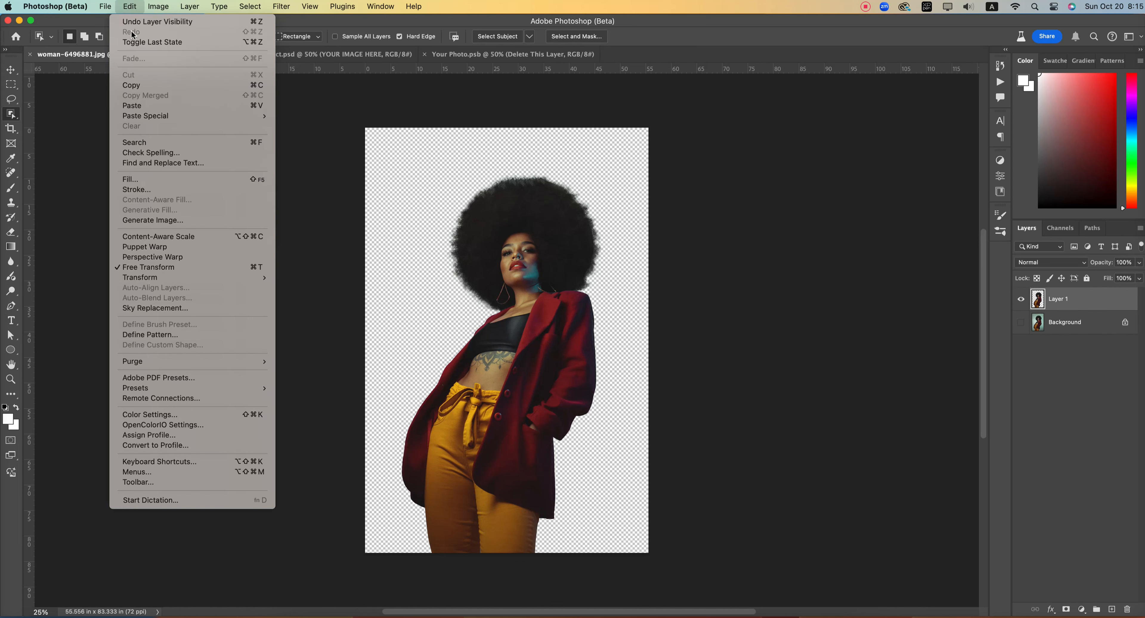
pyautogui.click(133, 81)
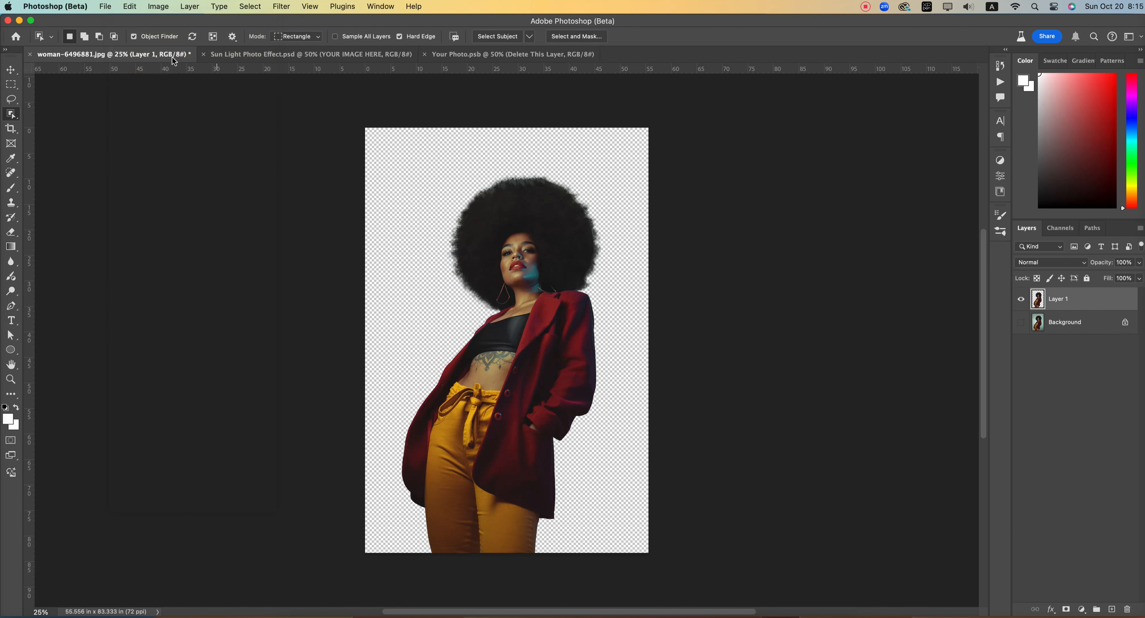
pyautogui.click(460, 54)
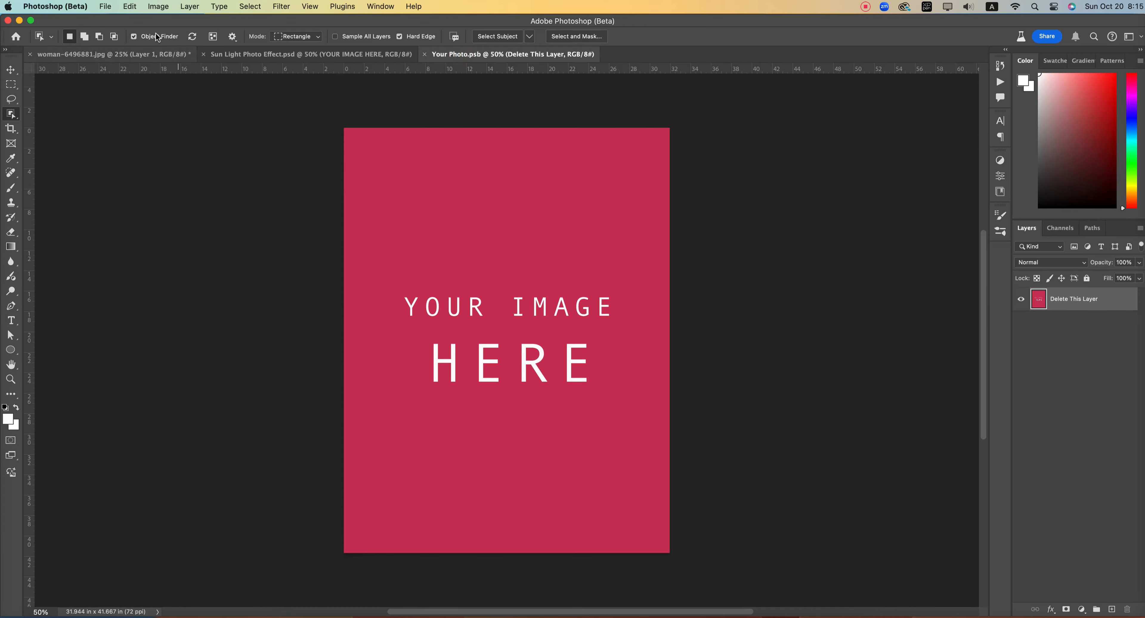
pyautogui.click(129, 6)
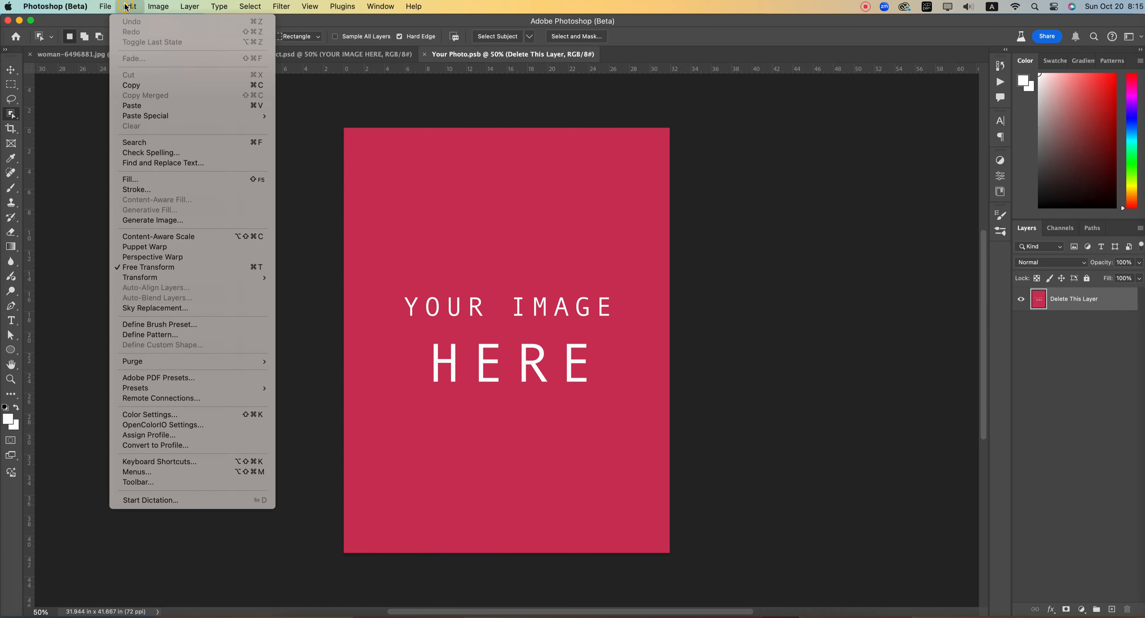
pyautogui.click(132, 105)
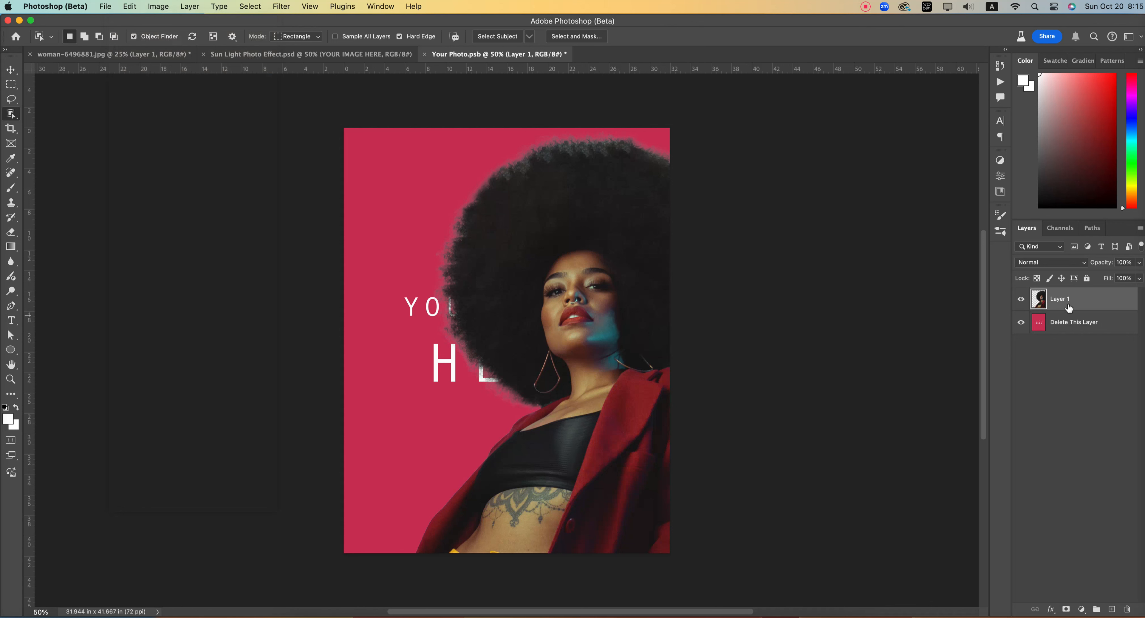
# Convert the pasted Layer 1 to a smart object and hide the Delete This Layer placeholder.
pyautogui.click(11, 70)
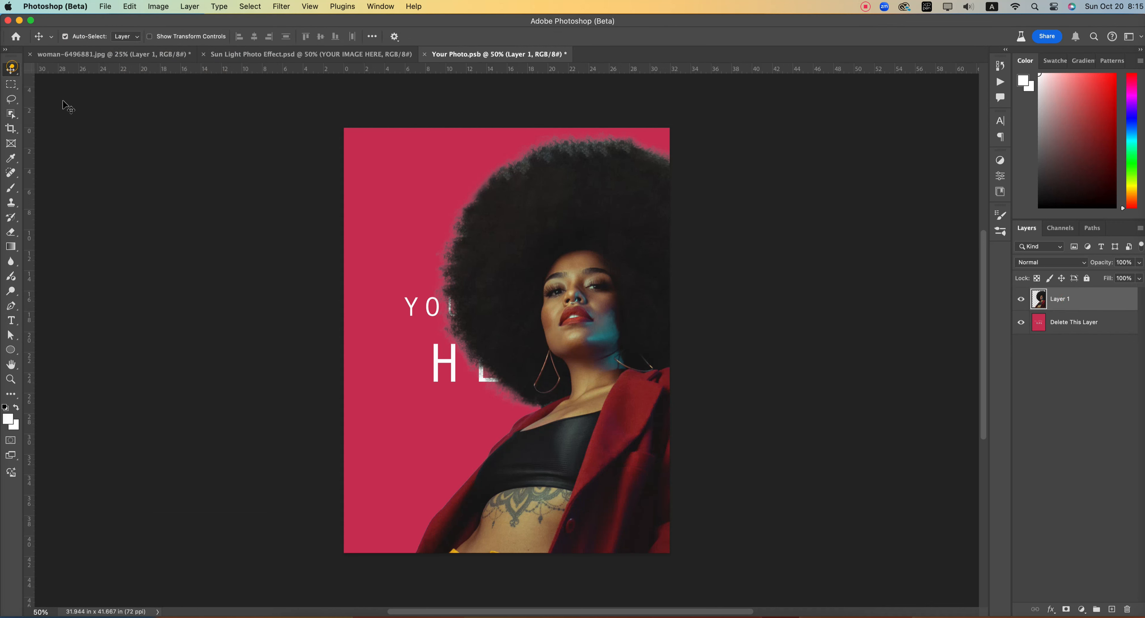
pyautogui.rightClick(1079, 303)
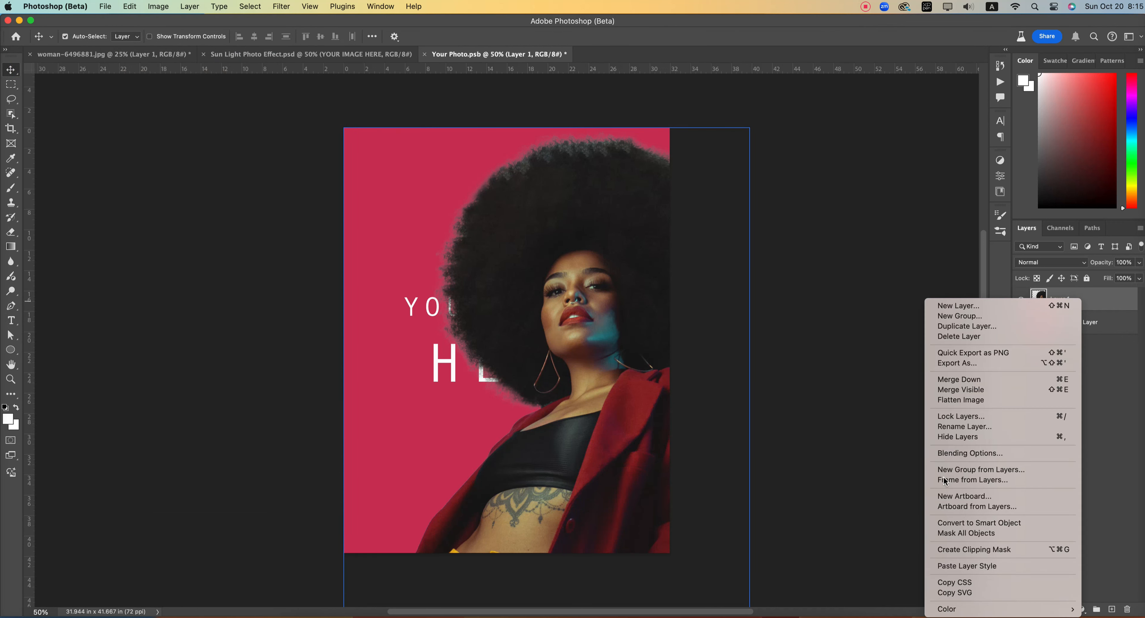
pyautogui.click(1004, 524)
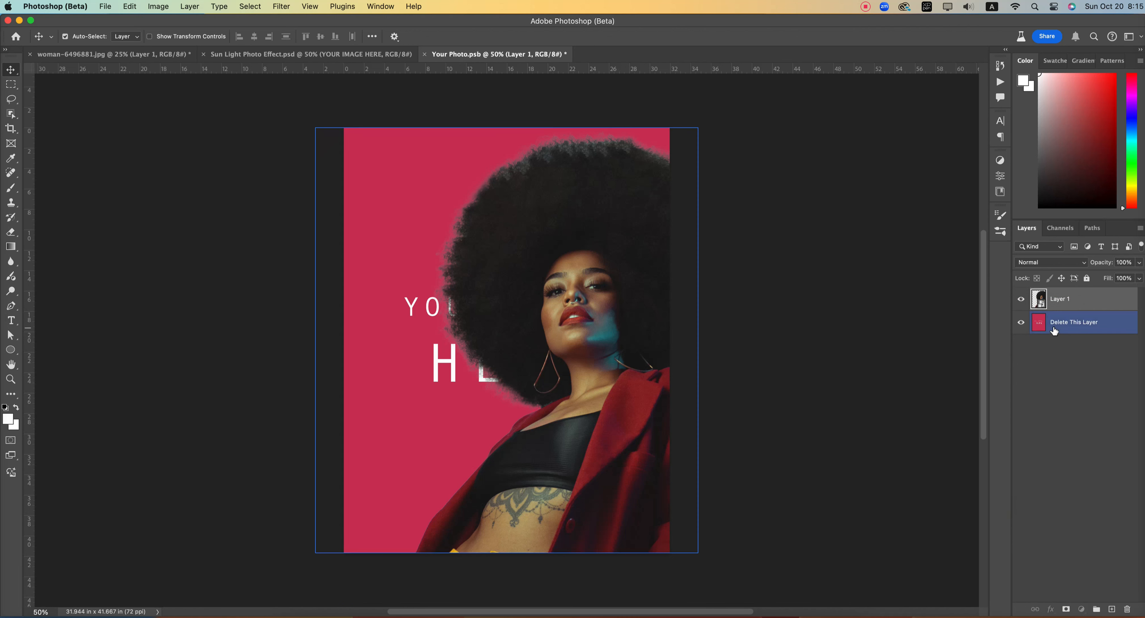
pyautogui.click(1021, 322)
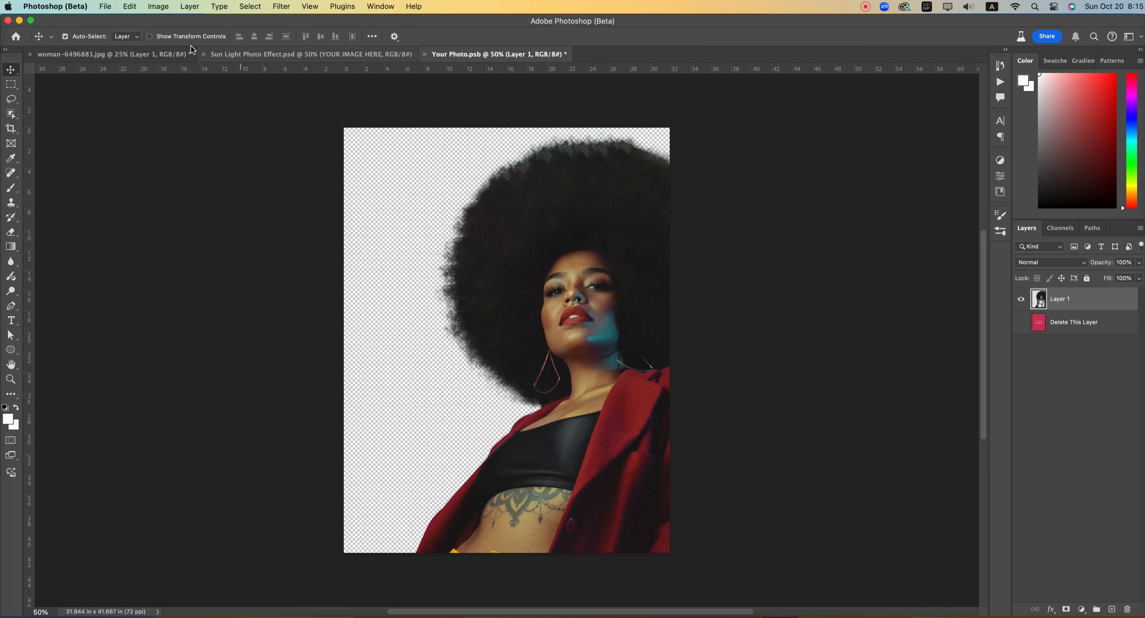
# Scale the woman to about 68.66% with Free Transform and position her within the canvas.
pyautogui.click(131, 6)
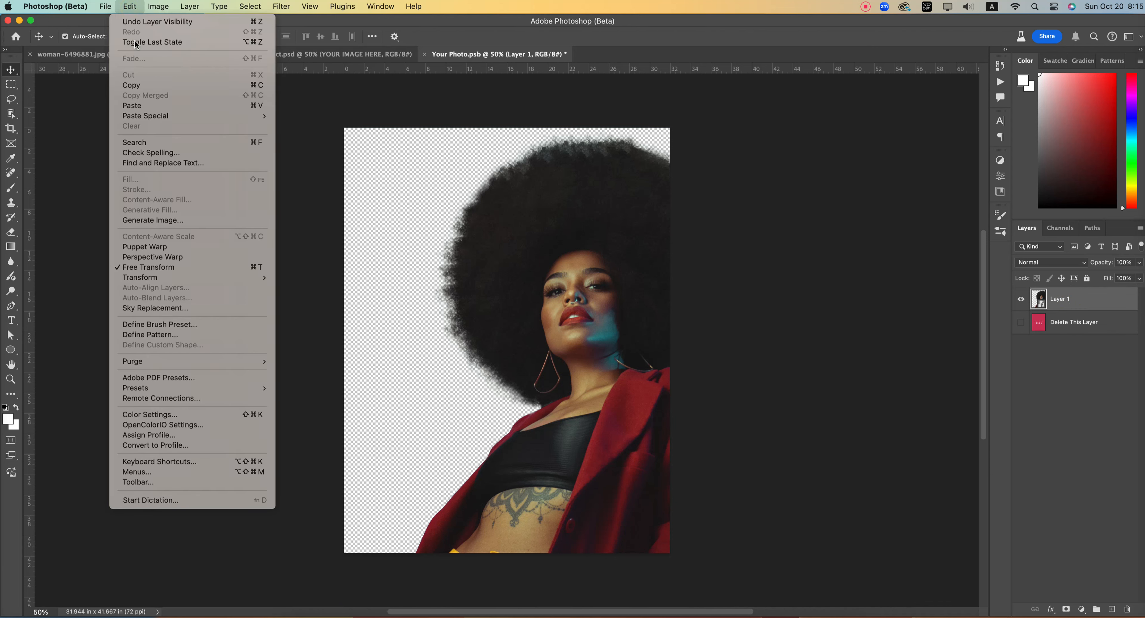
pyautogui.click(184, 267)
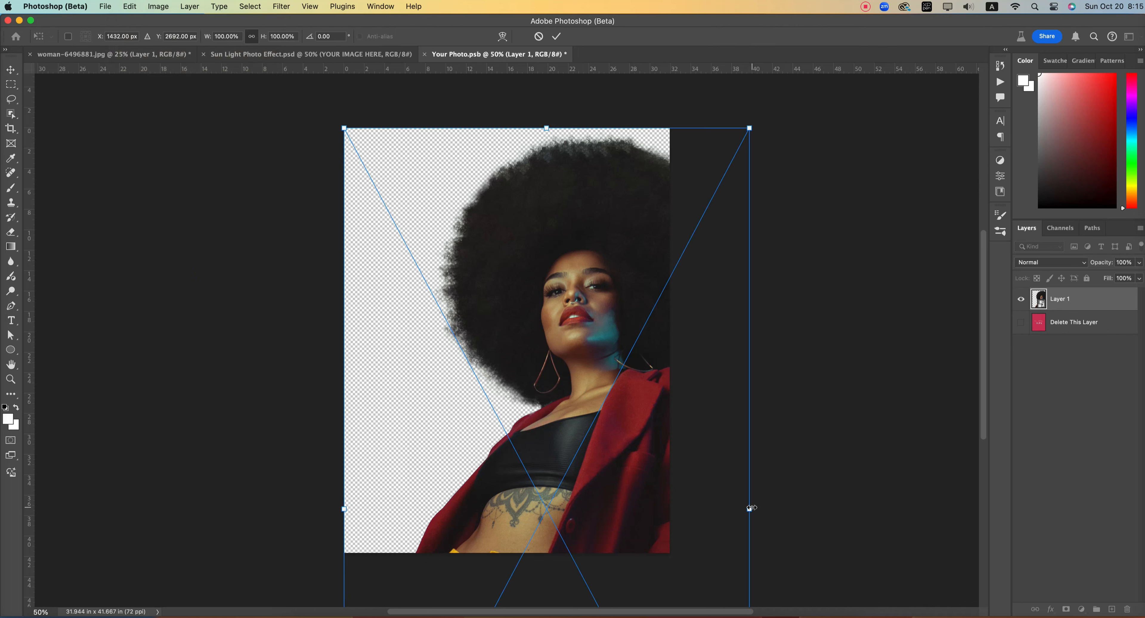
pyautogui.moveTo(749, 508); pyautogui.dragTo(658, 506)
pyautogui.moveTo(558, 419); pyautogui.dragTo(561, 405)
pyautogui.moveTo(665, 448); pyautogui.dragTo(627, 446)
pyautogui.moveTo(518, 436); pyautogui.dragTo(496, 416)
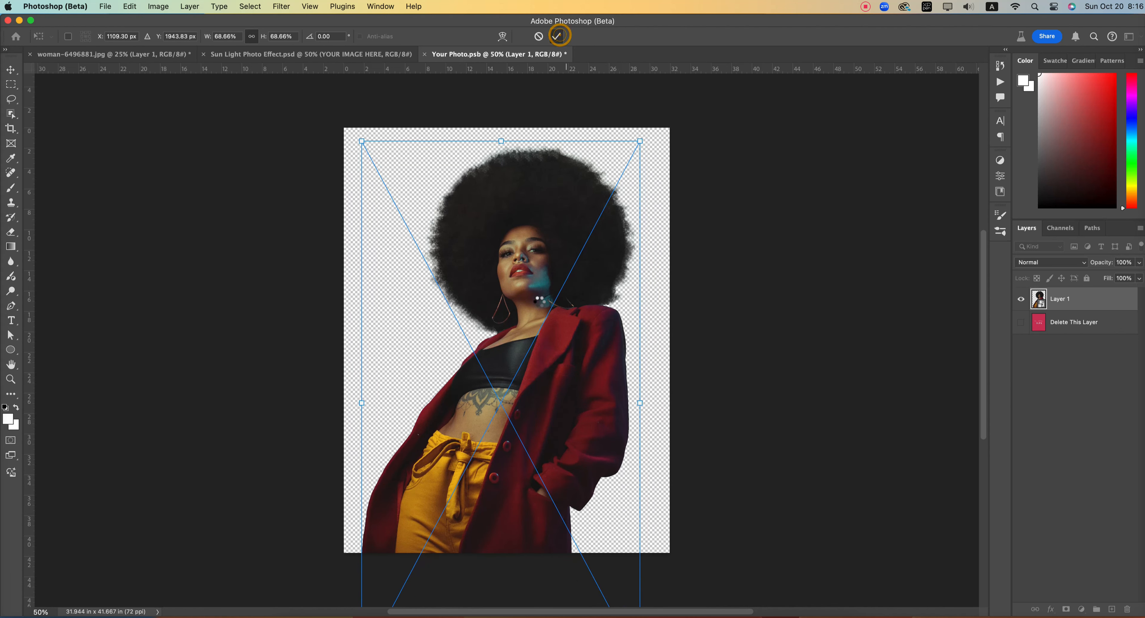
pyautogui.click(556, 36)
# Delete the Delete This Layer placeholder and select the woman's layer.
pyautogui.click(1073, 322)
pyautogui.click(1127, 608)
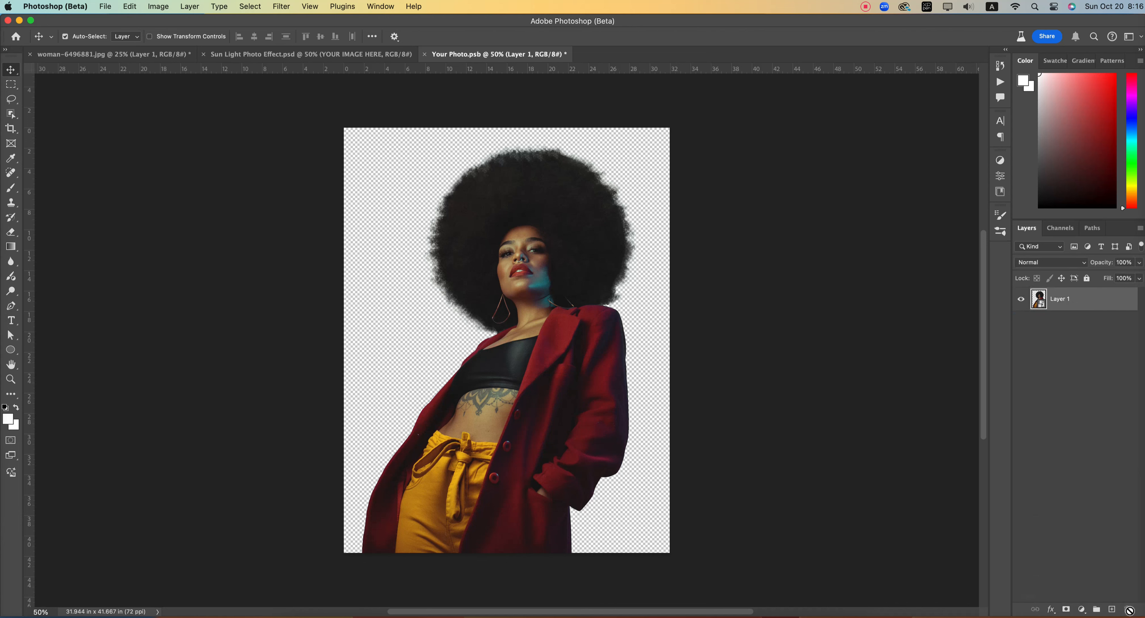
pyautogui.click(1080, 306)
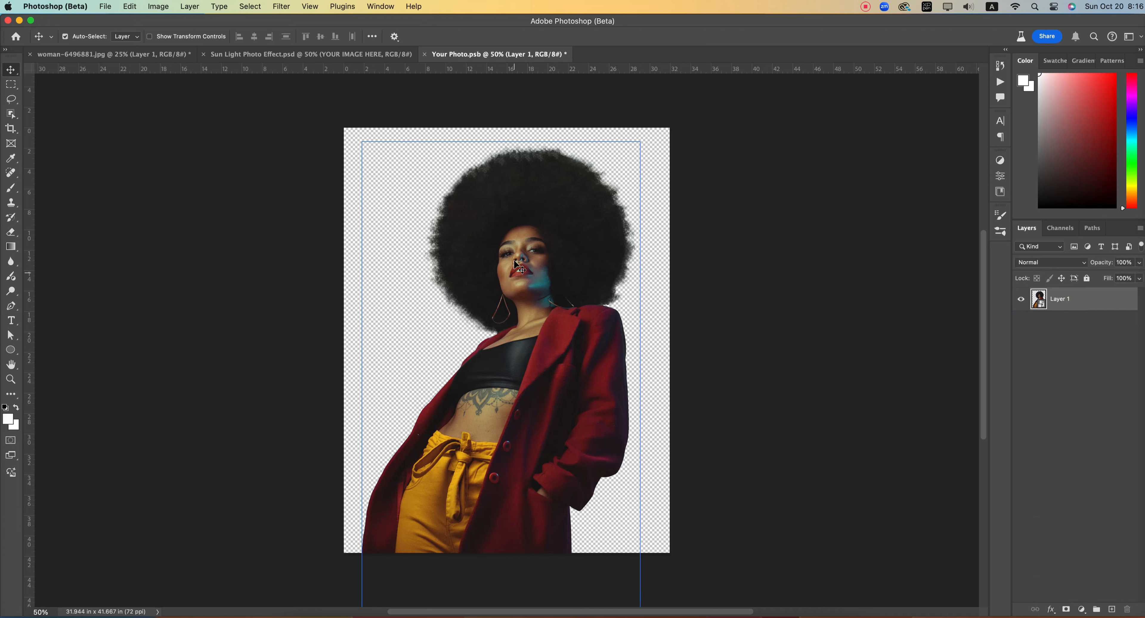
# Save Your Photo.psb and close it to return to Sun Light Photo Effect.psd.
pyautogui.click(105, 7)
pyautogui.click(114, 120)
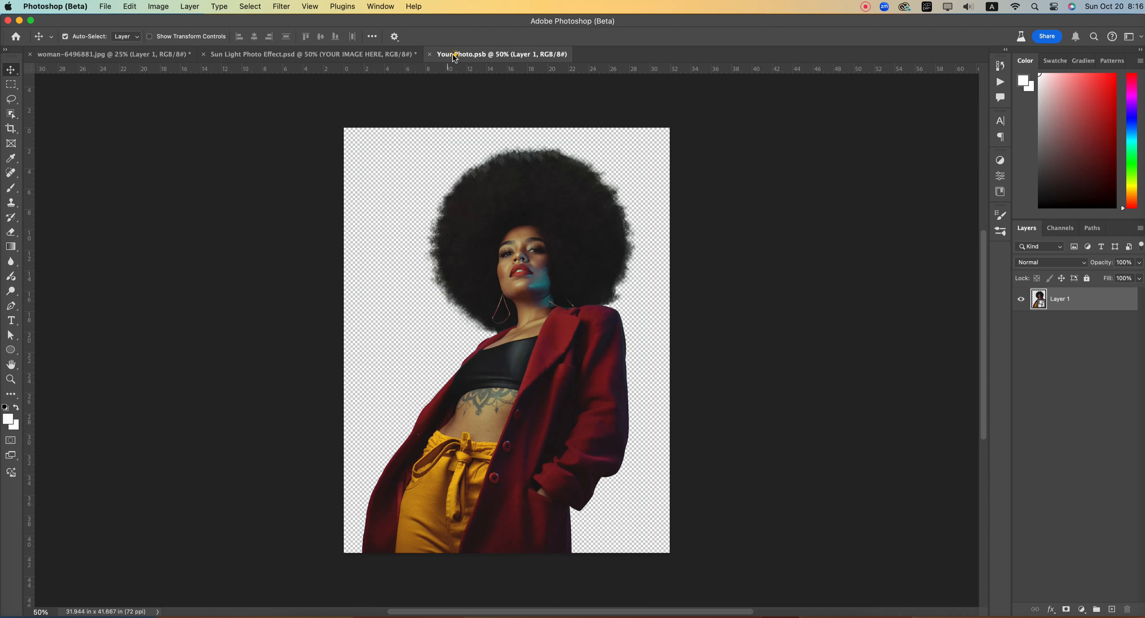
pyautogui.click(429, 55)
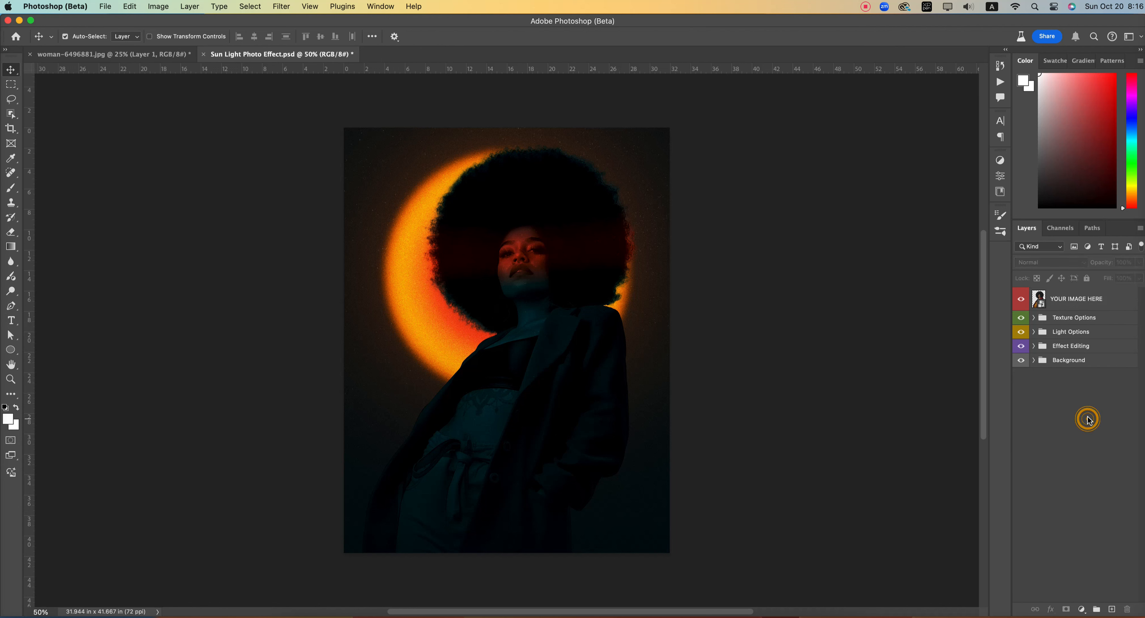
# Compare the effect with and without the Bright group in Light Options, leave it hidden and collapse Light Options.
pyautogui.click(1072, 321)
pyautogui.click(1037, 335)
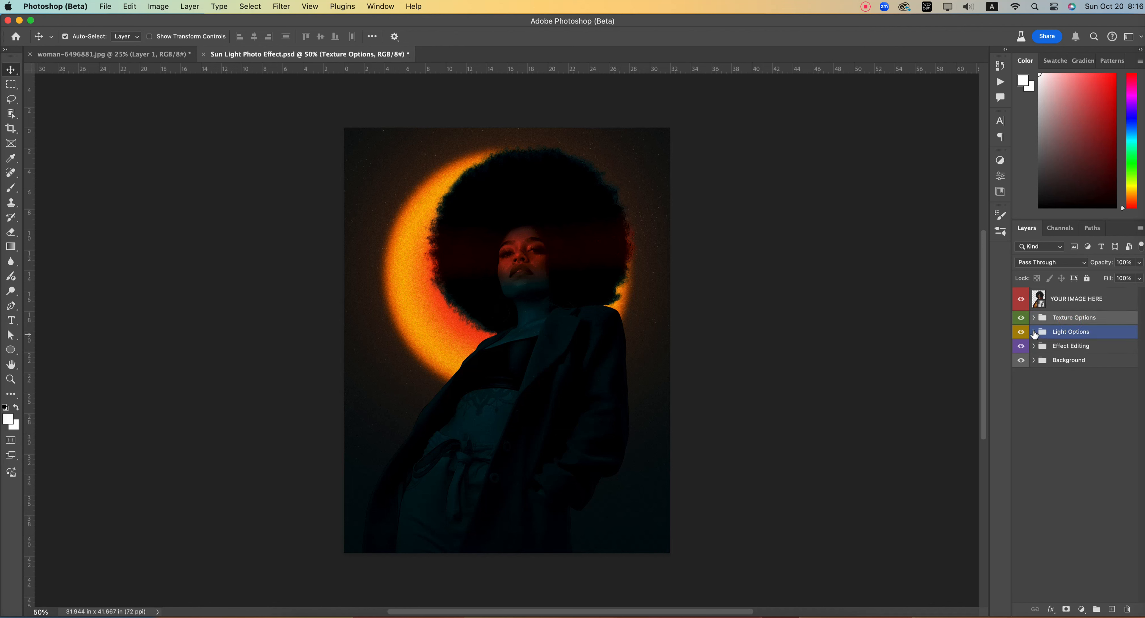
pyautogui.click(1034, 332)
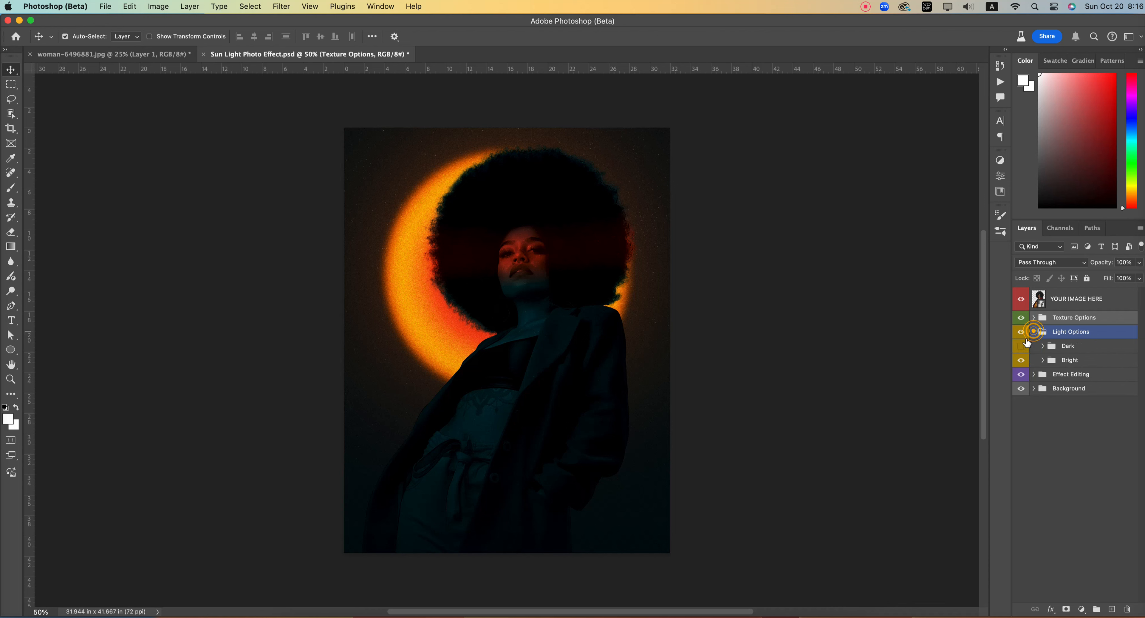
pyautogui.click(1021, 361)
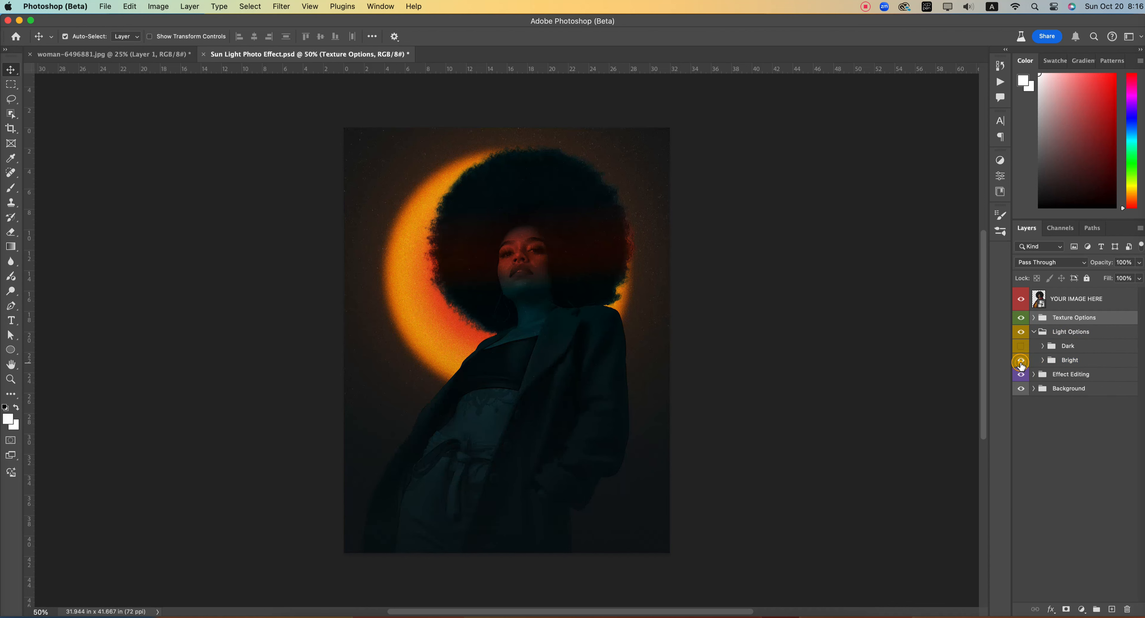
pyautogui.click(1021, 362)
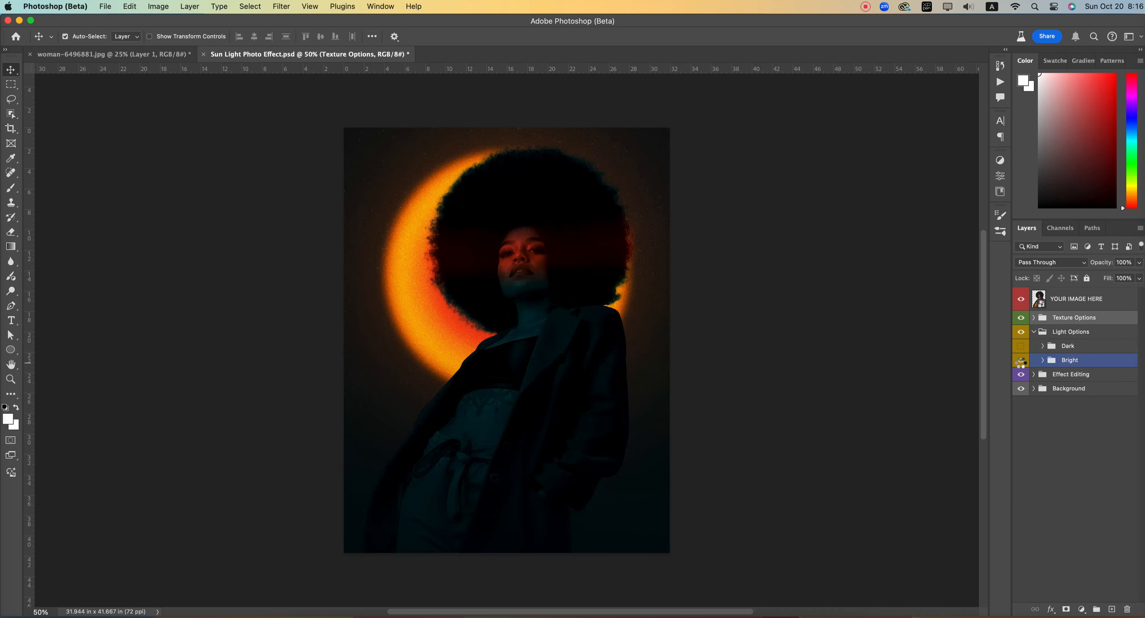
pyautogui.click(1034, 331)
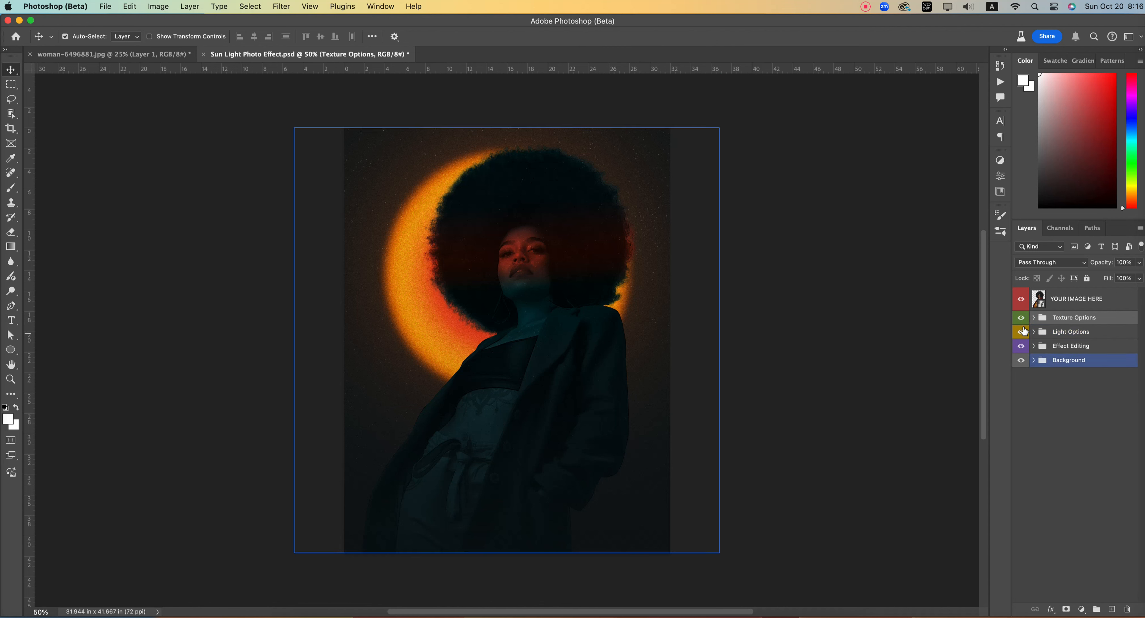
# Compare the effect with and without the Texture Options group and leave the group hidden.
pyautogui.click(1021, 318)
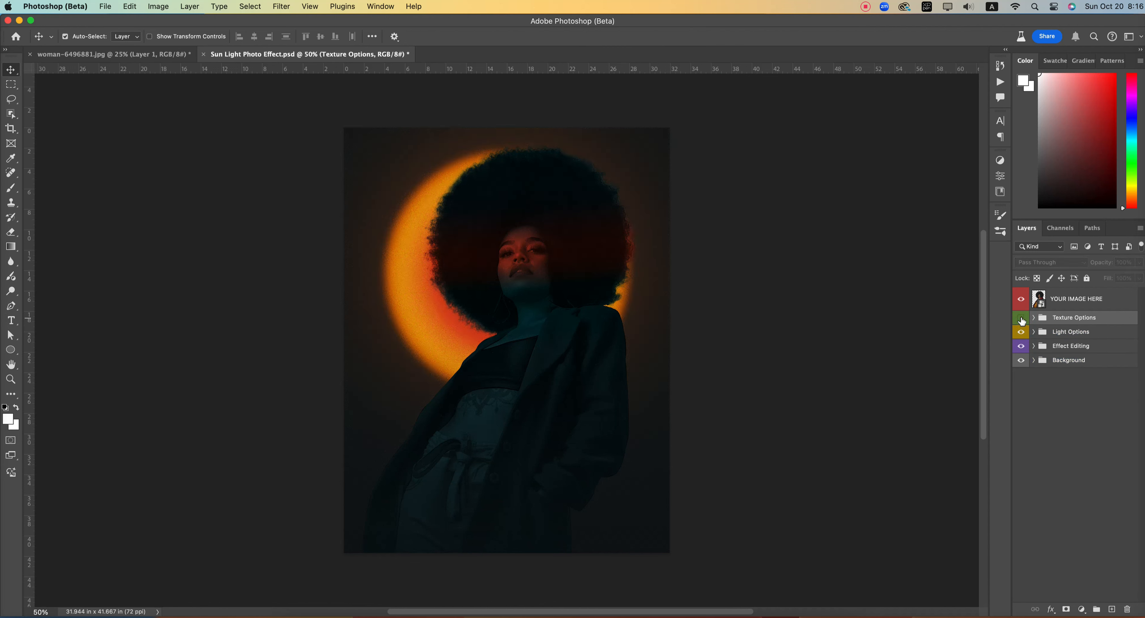
pyautogui.click(1021, 319)
pyautogui.click(1021, 319)
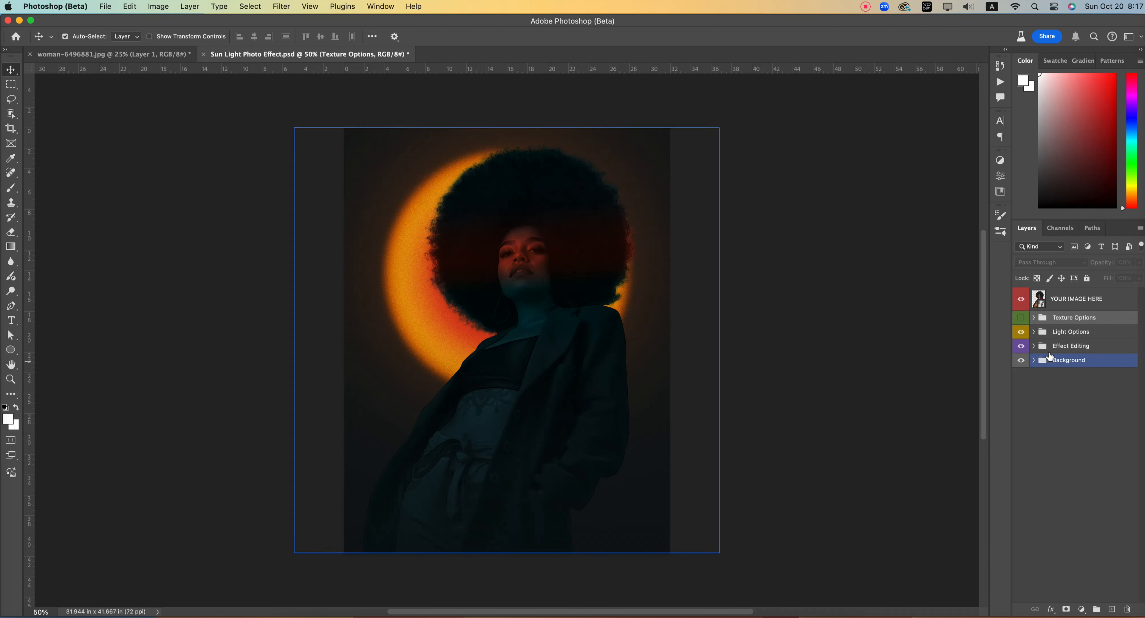
# Expand the Effect Editing group and compare the effect with and without its Dark Light layer.
pyautogui.click(1050, 347)
pyautogui.click(1032, 346)
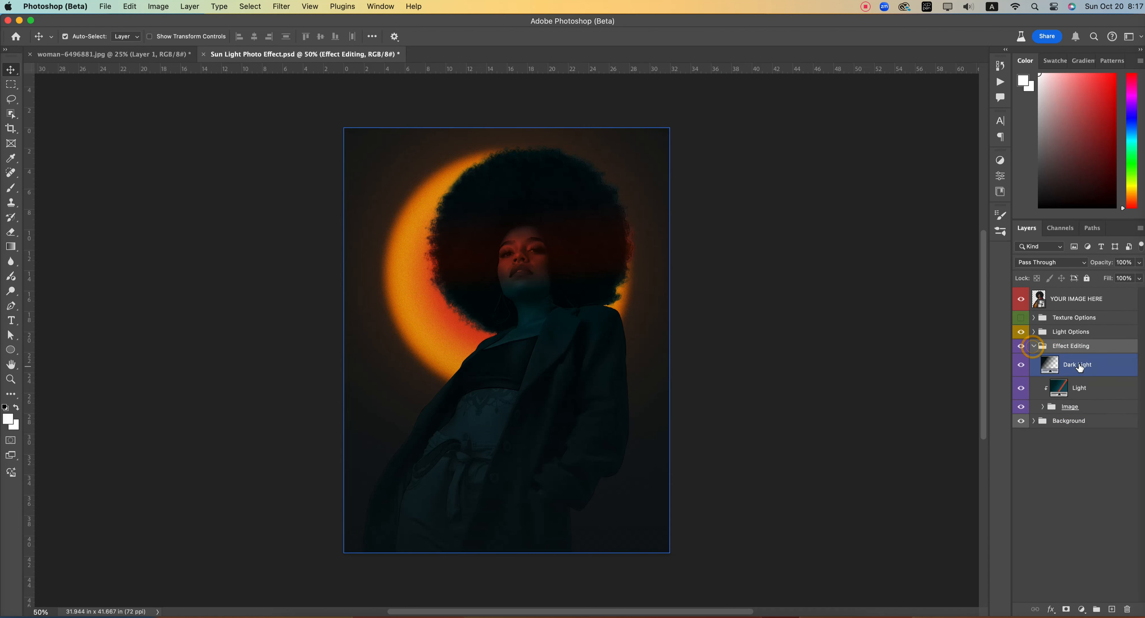
pyautogui.click(1085, 364)
pyautogui.click(1020, 364)
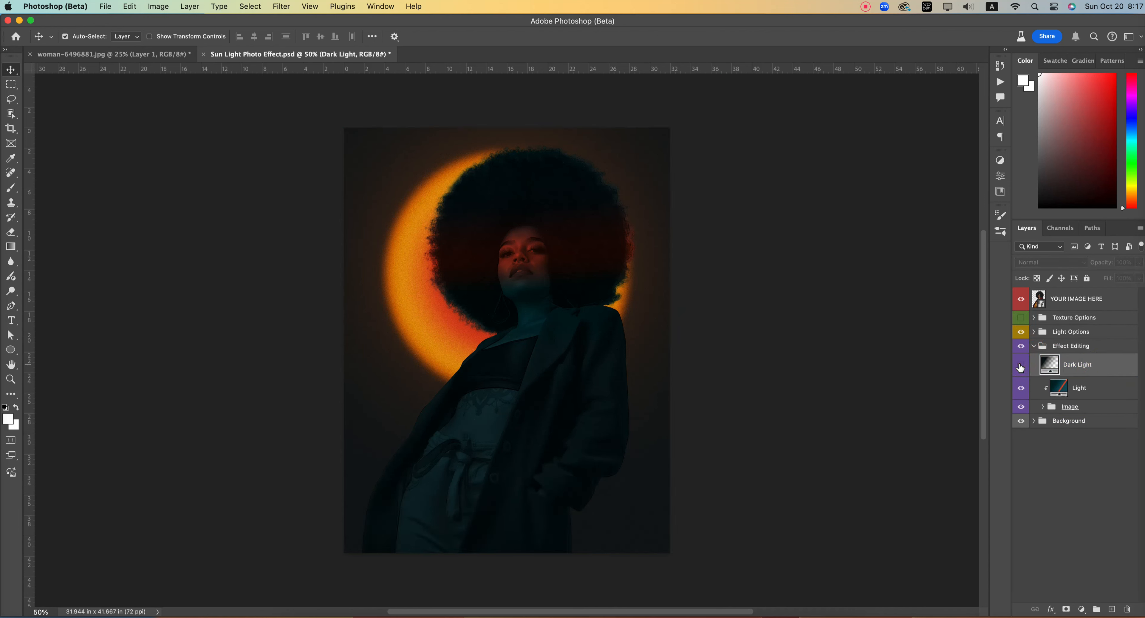
pyautogui.click(1020, 366)
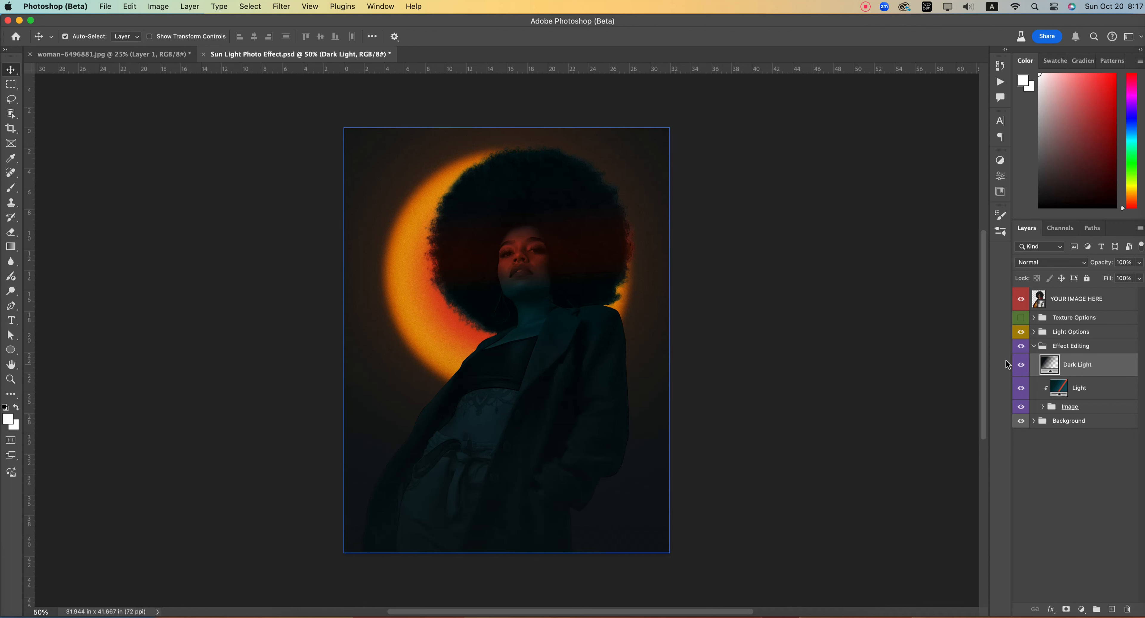
# Open the Light layer's gradient fill, reposition the gradient over the woman's face and set its scale to 149%.
pyautogui.click(1093, 389)
pyautogui.doubleClick(1060, 389)
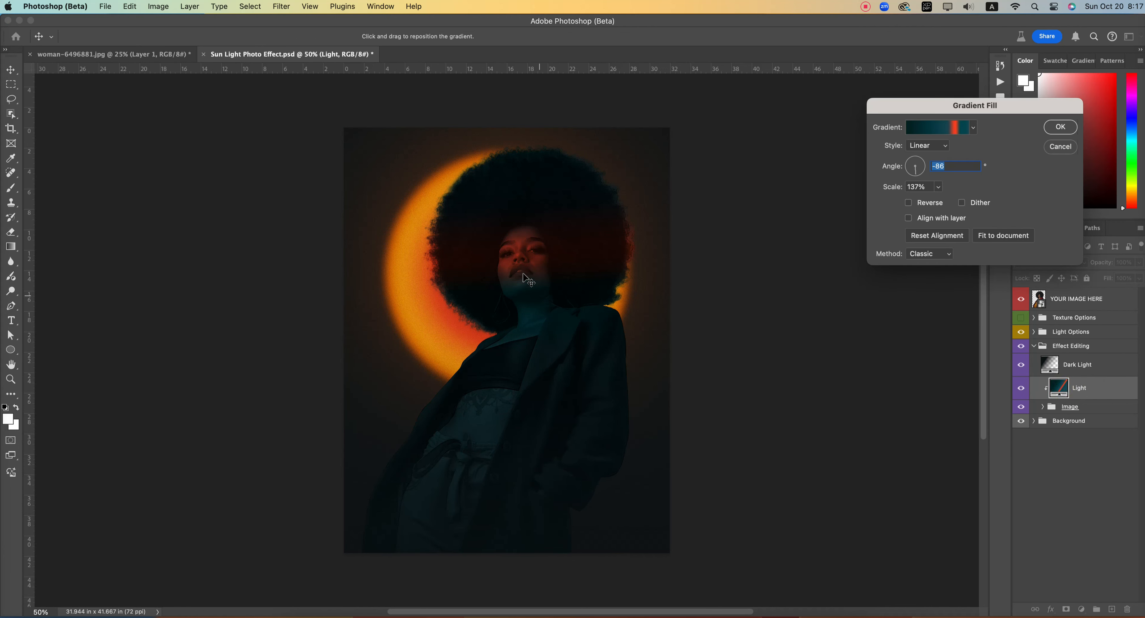
pyautogui.moveTo(523, 270)
pyautogui.mouseDown()
pyautogui.moveTo(535, 358)
pyautogui.moveTo(522, 284)
pyautogui.moveTo(528, 203)
pyautogui.moveTo(535, 264)
pyautogui.mouseUp()
pyautogui.moveTo(888, 194)
pyautogui.mouseDown()
pyautogui.moveTo(946, 189)
pyautogui.moveTo(893, 191)
pyautogui.mouseUp()
pyautogui.hotkey('shift', 'Tab')
# Compare the Linear, Perceptual and Smooth methods for the Light gradient, then set the method to Classic and accept the fill.
pyautogui.click(915, 254)
pyautogui.click(922, 242)
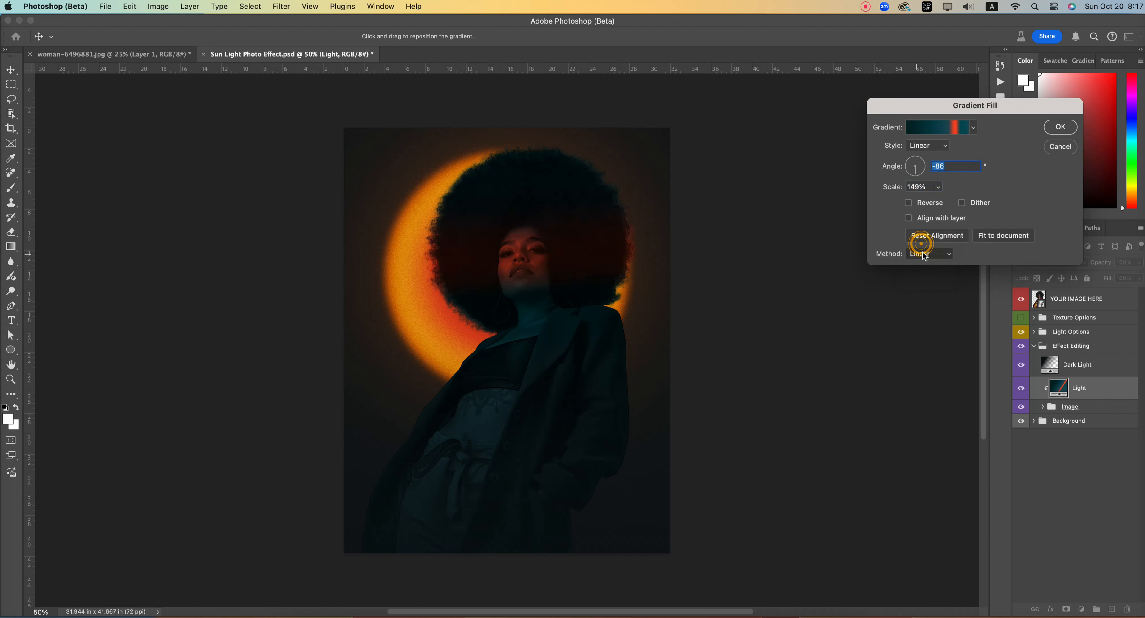
pyautogui.click(922, 255)
pyautogui.click(923, 242)
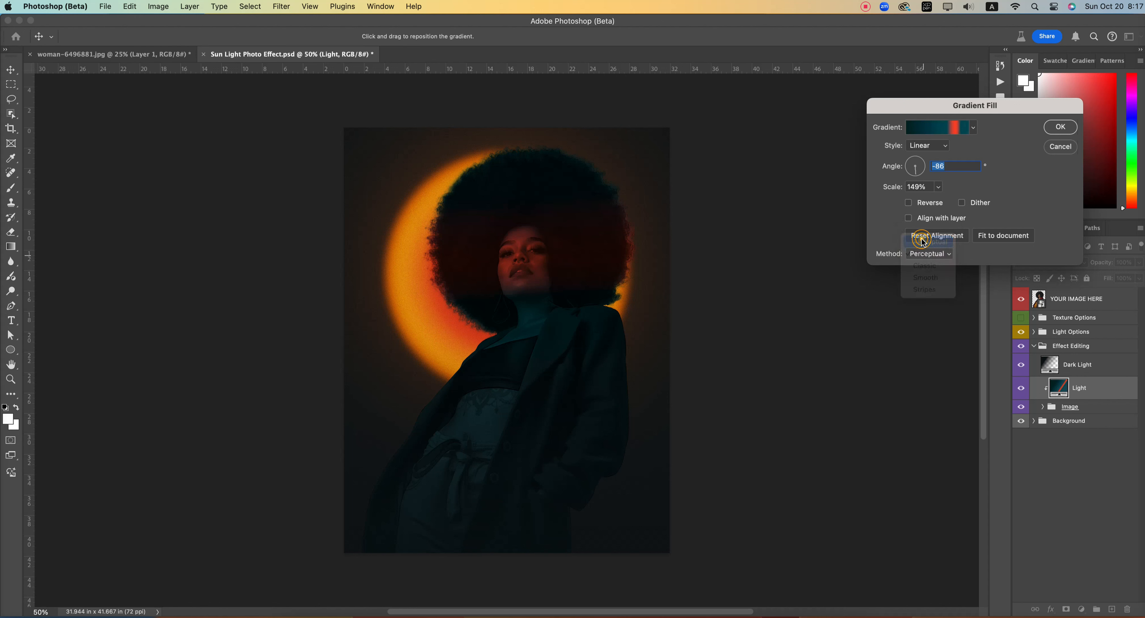
pyautogui.click(925, 255)
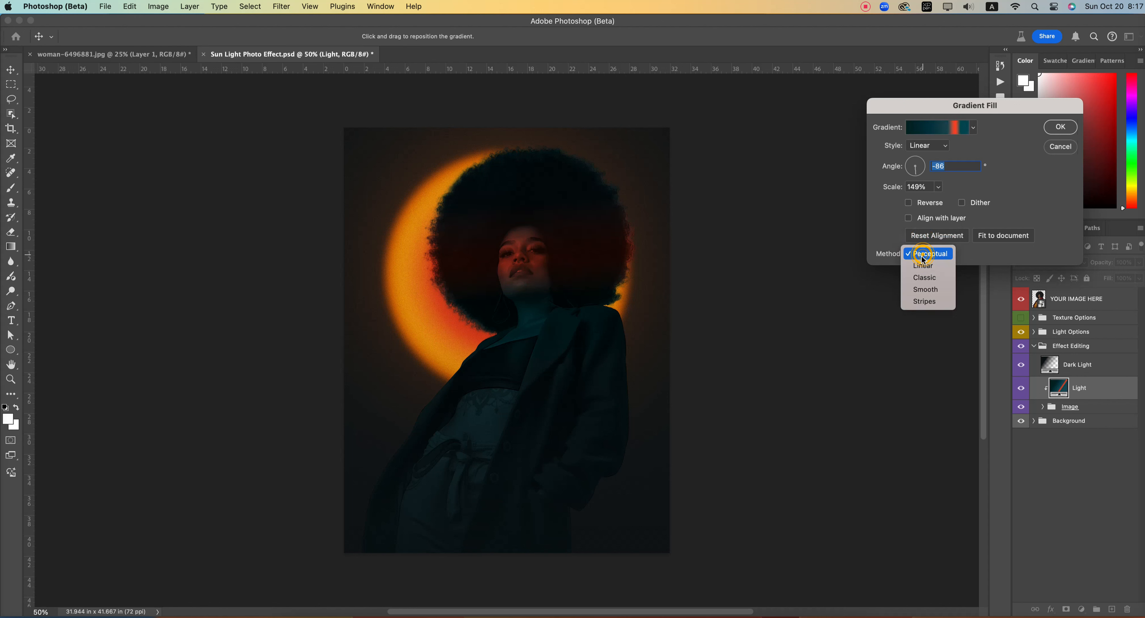
pyautogui.click(921, 289)
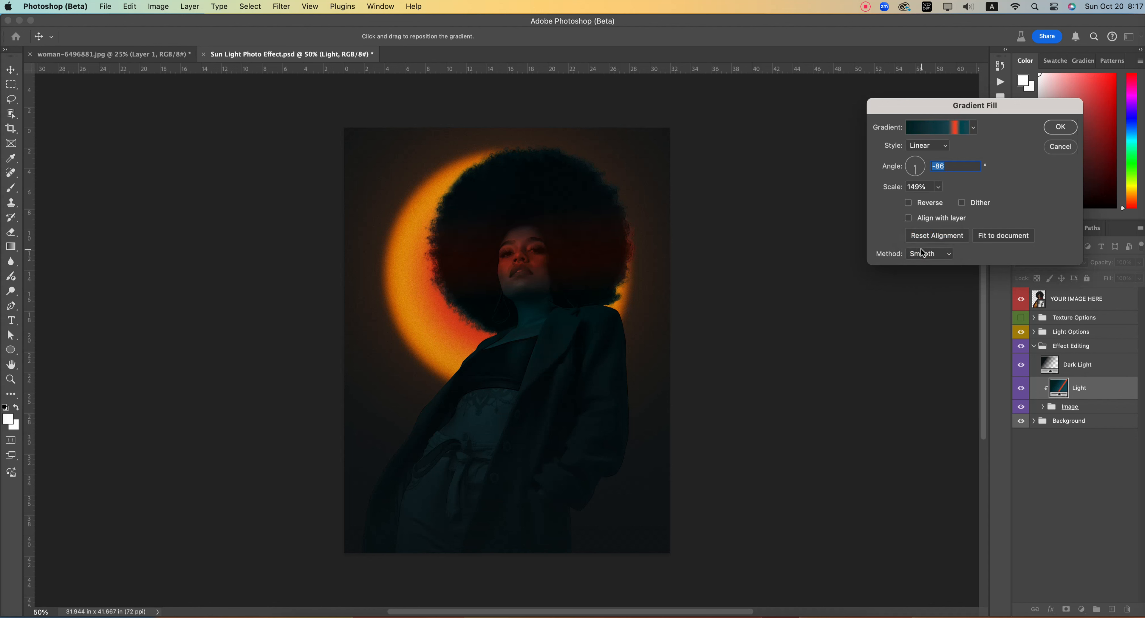
pyautogui.click(933, 257)
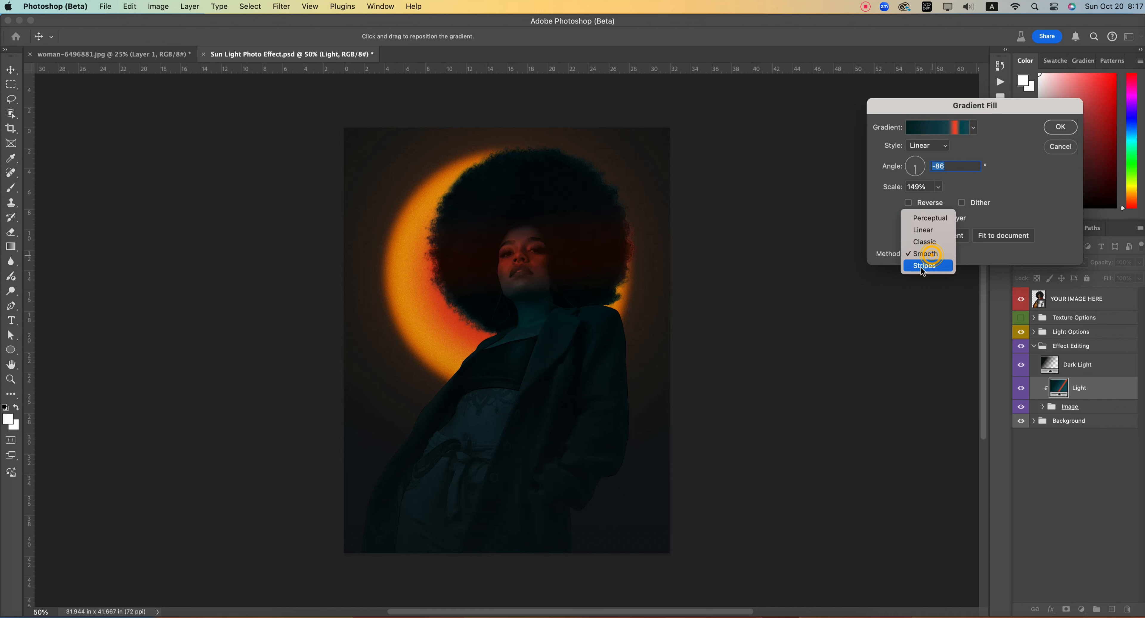
pyautogui.click(925, 242)
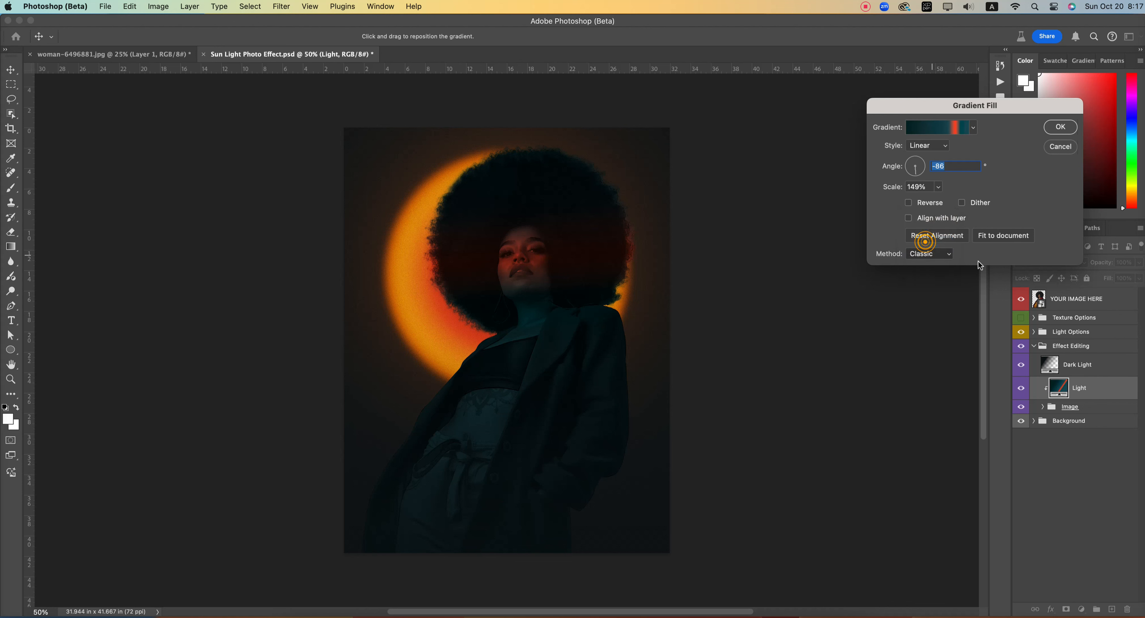
pyautogui.click(1059, 127)
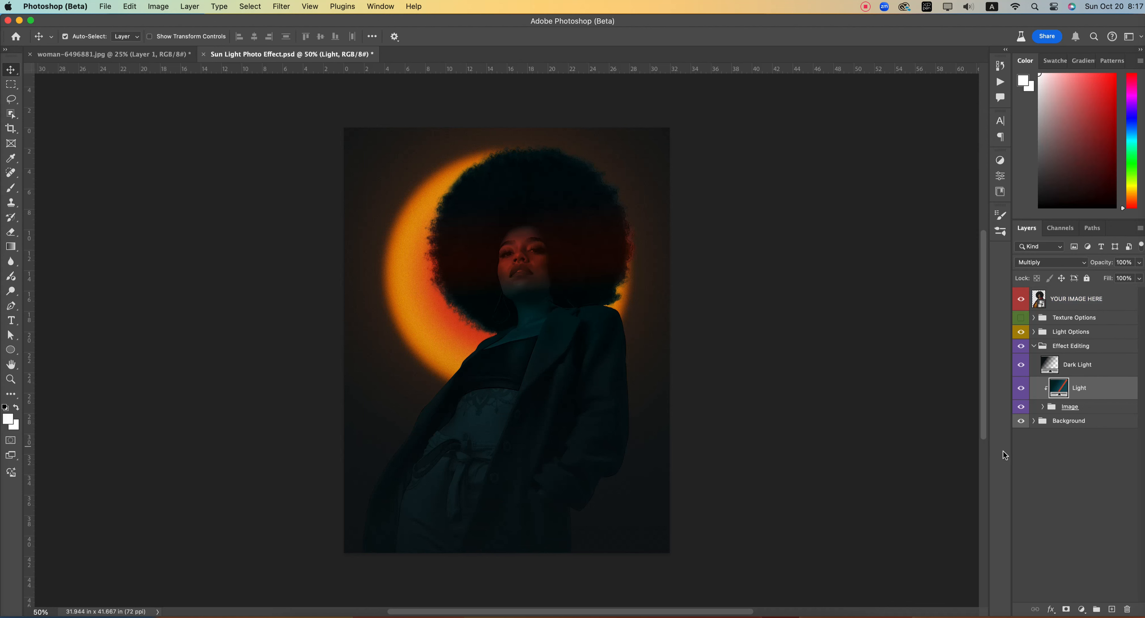
# Select and collapse the Effect Editing group.
pyautogui.click(1086, 457)
pyautogui.click(1072, 347)
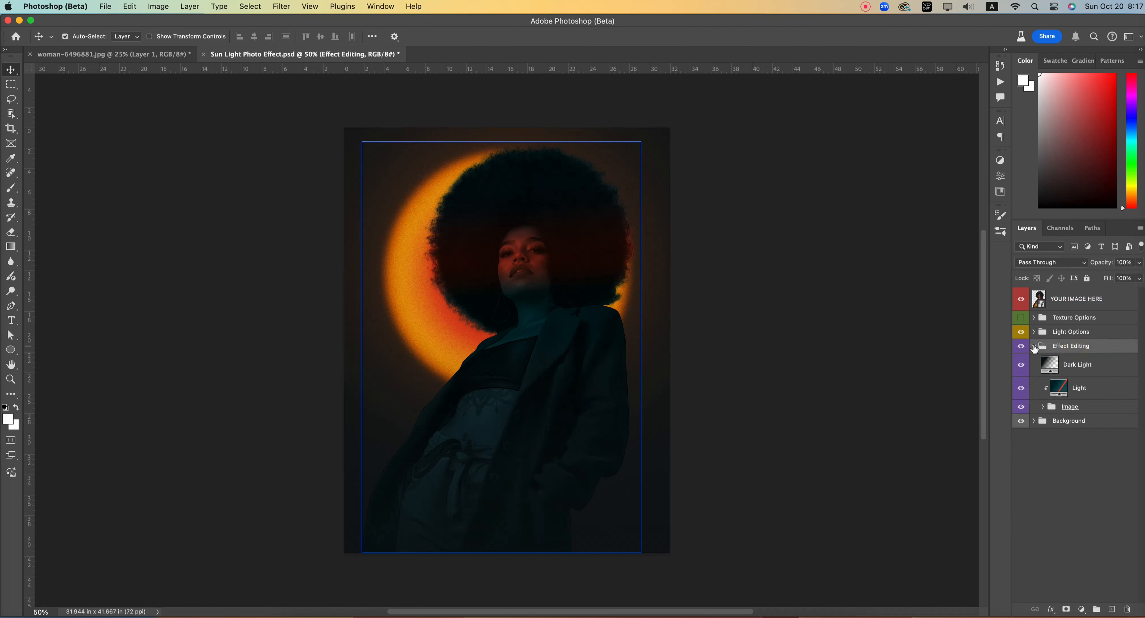
pyautogui.click(1034, 348)
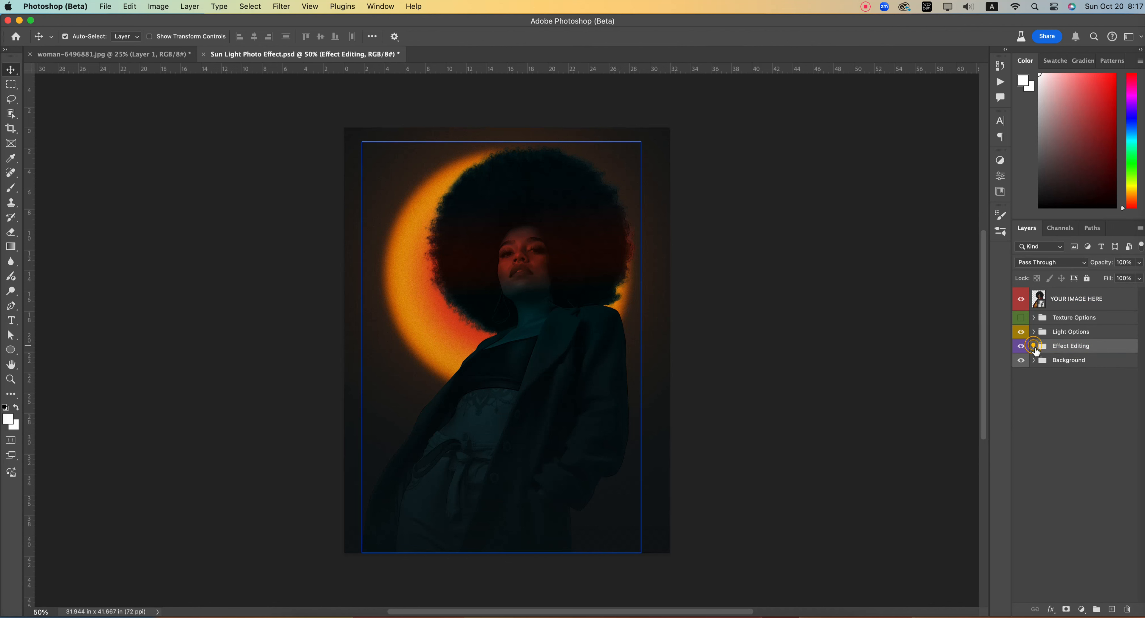
# Expand the Background group and compare the image with and without the BG Grain layer.
pyautogui.click(1062, 359)
pyautogui.click(1033, 360)
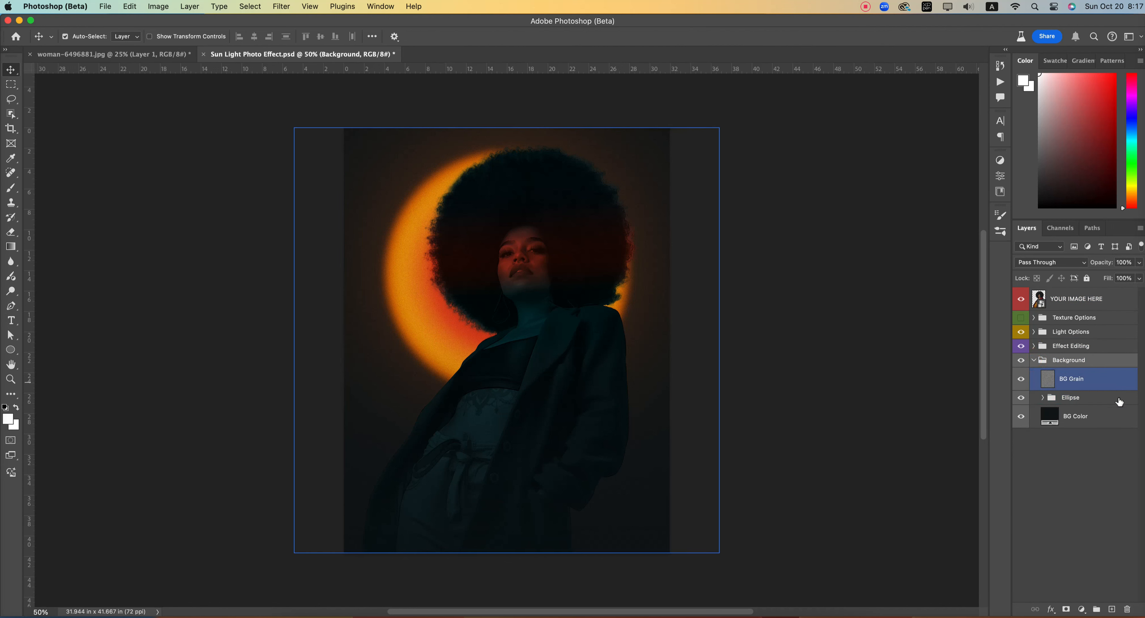
pyautogui.click(1076, 376)
pyautogui.click(1020, 381)
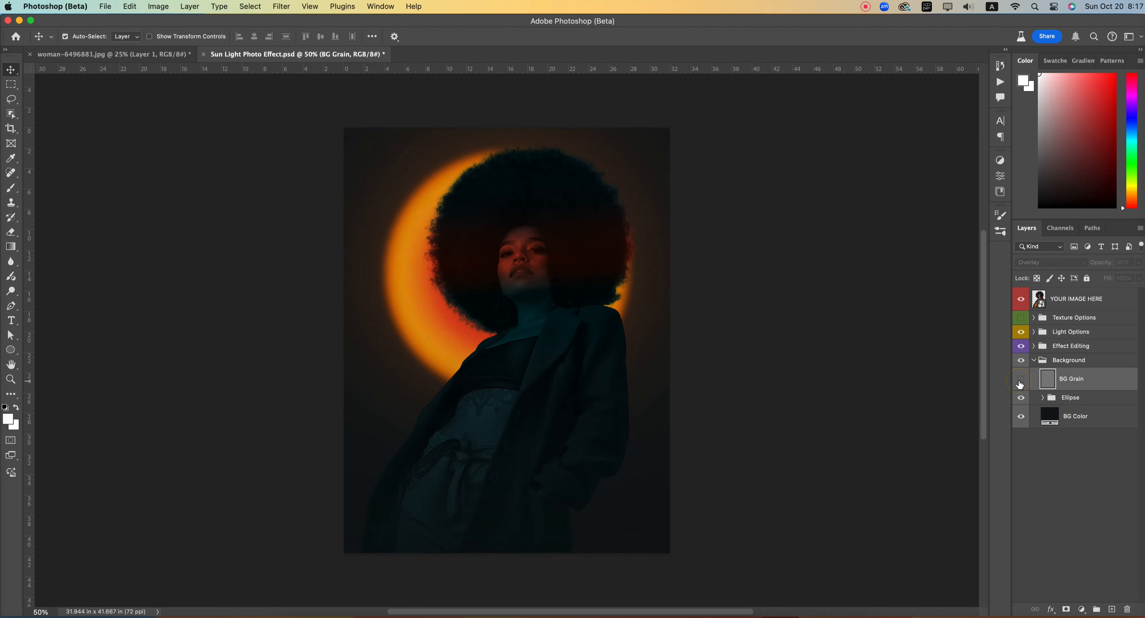
pyautogui.click(1020, 383)
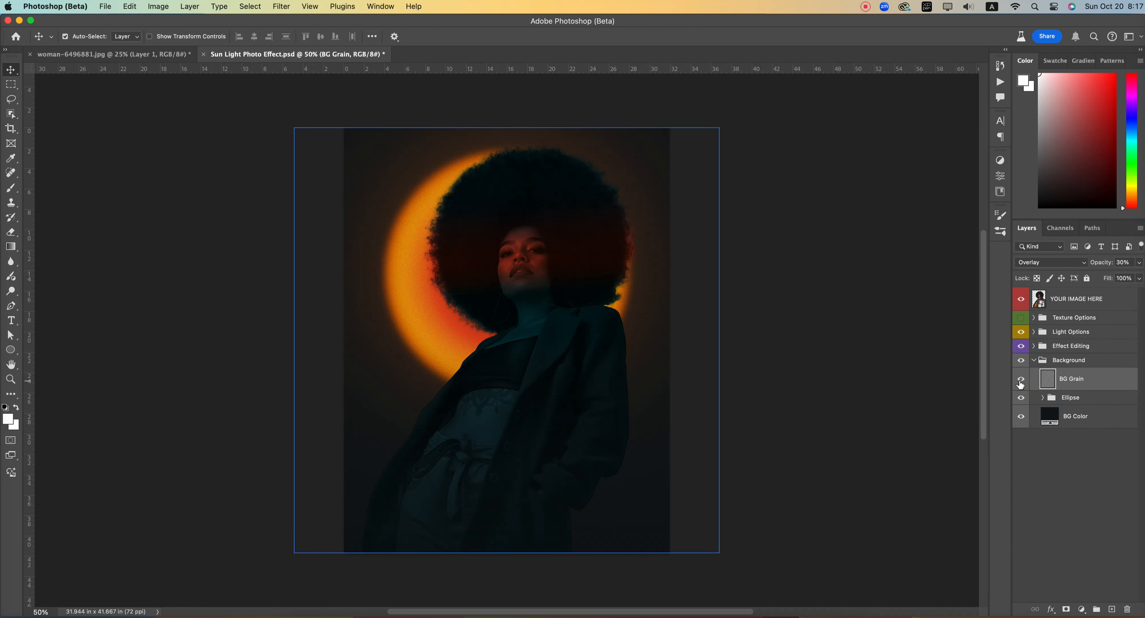
# Expand the Ellipse group and free-transform layer 02 to about 130% scale, centred near X 1150 px, Y 1149 px.
pyautogui.click(1079, 400)
pyautogui.click(1042, 396)
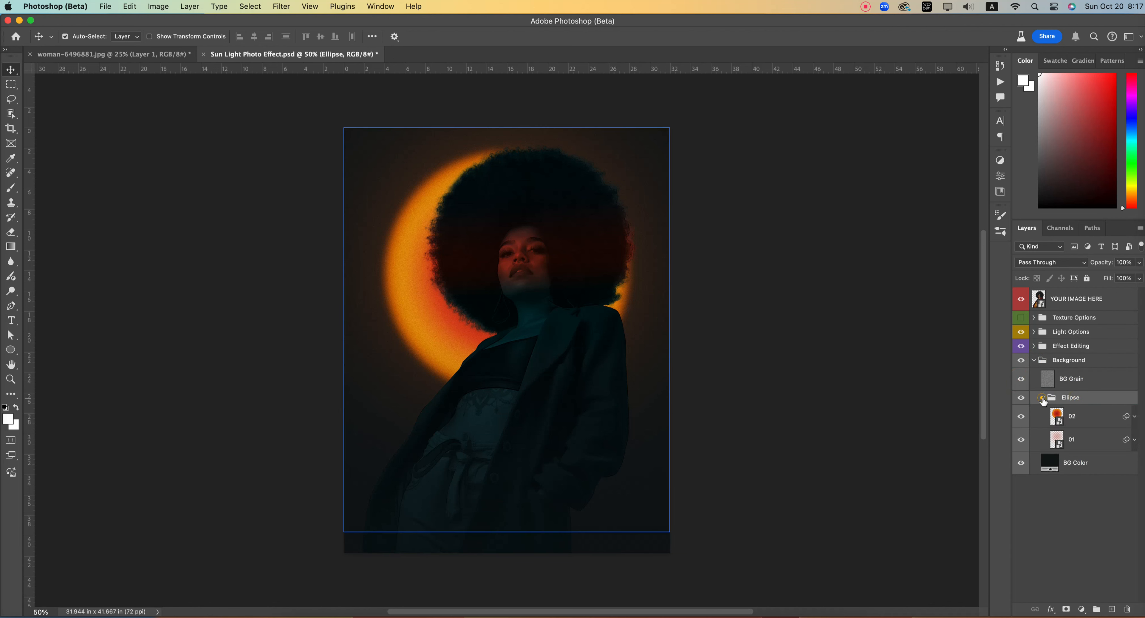
pyautogui.click(1077, 416)
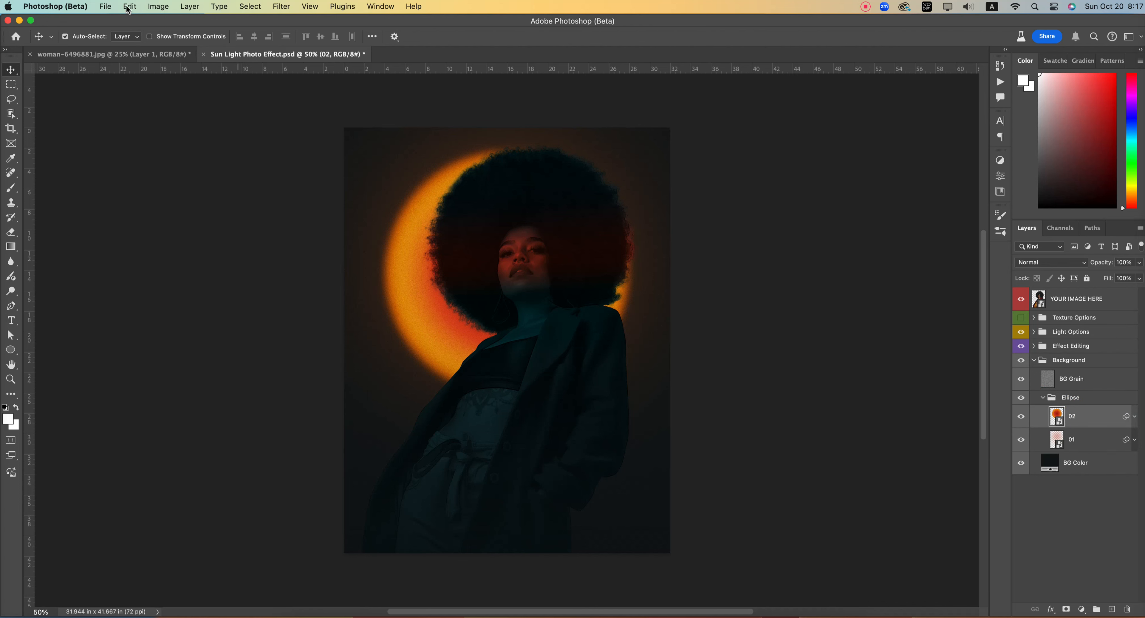
pyautogui.click(128, 7)
pyautogui.click(149, 267)
pyautogui.moveTo(556, 330); pyautogui.dragTo(553, 382)
pyautogui.moveTo(623, 437); pyautogui.dragTo(665, 479)
pyautogui.moveTo(563, 356); pyautogui.dragTo(546, 313)
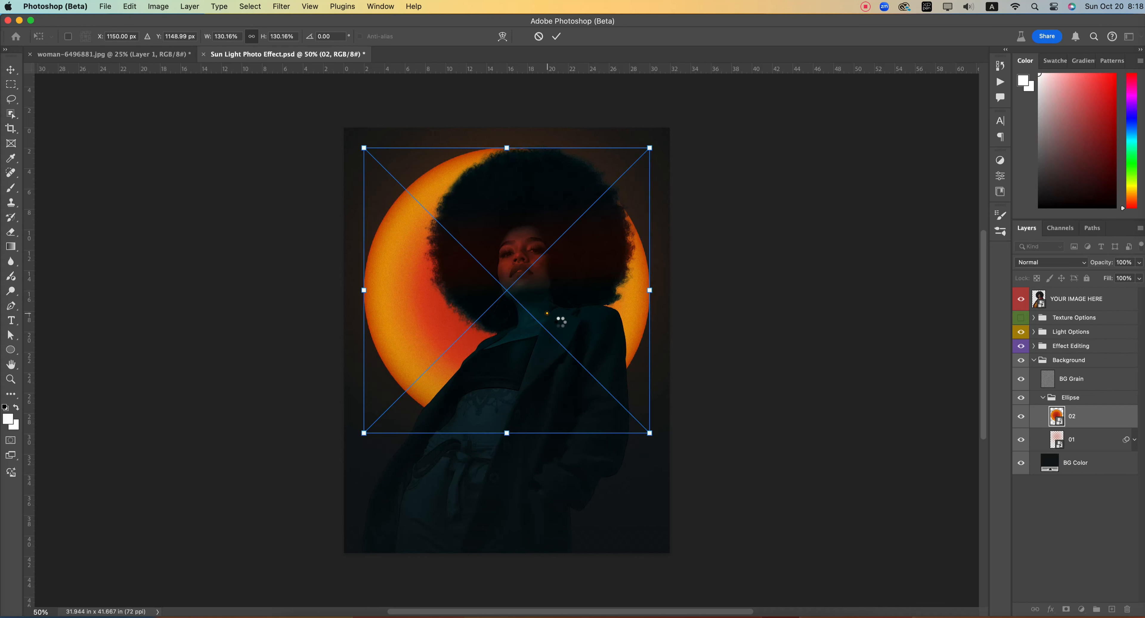
pyautogui.doubleClick(549, 317)
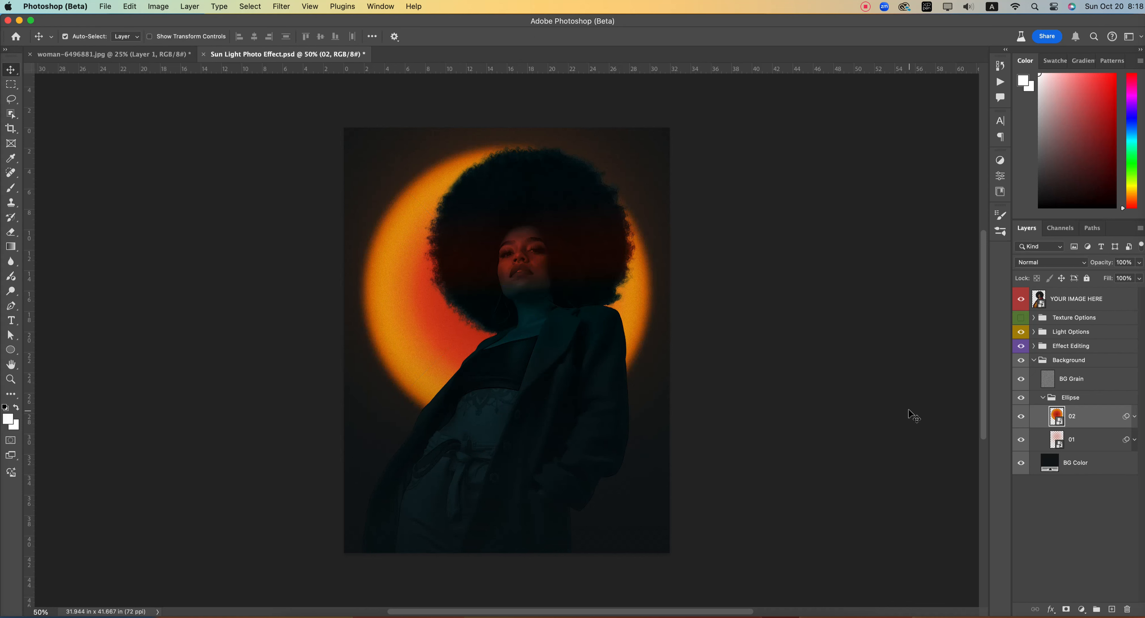
# Compare the image with and without layer 01 in the Ellipse group, keep it visible and collapse the Background group.
pyautogui.click(1076, 521)
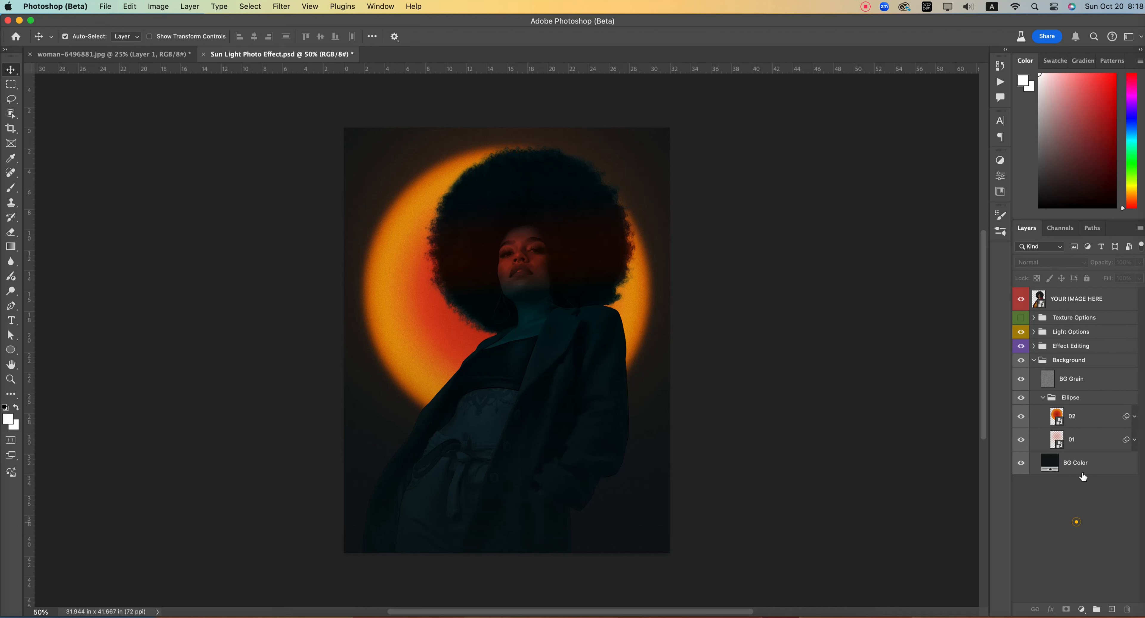
pyautogui.click(1080, 438)
pyautogui.click(1020, 439)
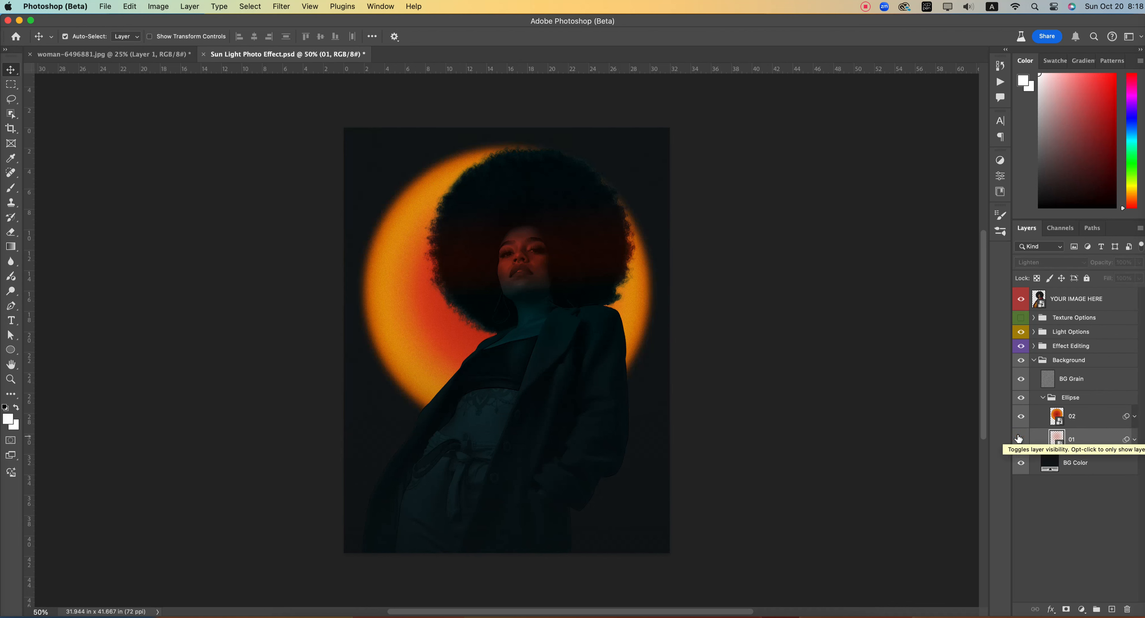
pyautogui.click(1018, 440)
pyautogui.click(1034, 360)
pyautogui.click(1069, 419)
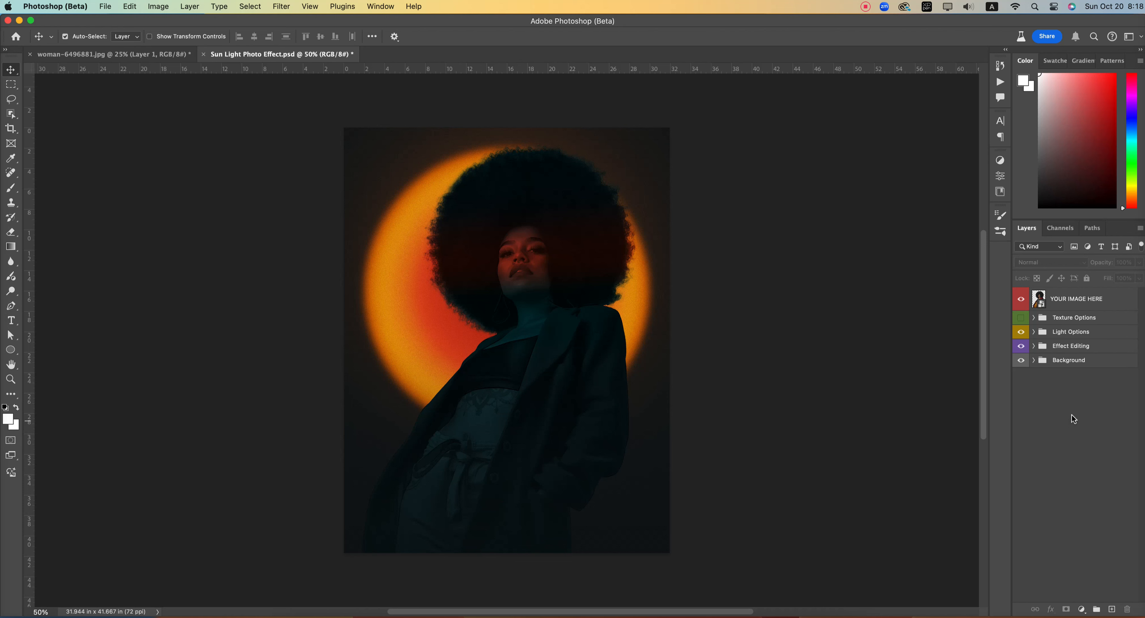
# Show the Texture Options group over the enlarged sun to preview it, and hide the group again.
pyautogui.click(1021, 318)
pyautogui.click(1021, 332)
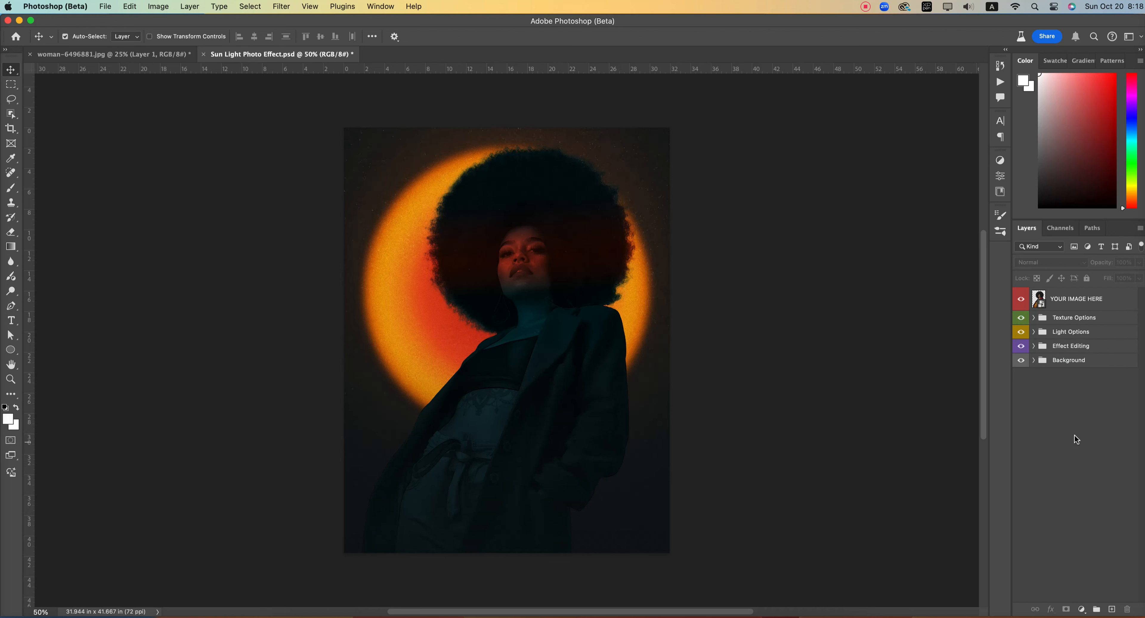
pyautogui.click(1021, 317)
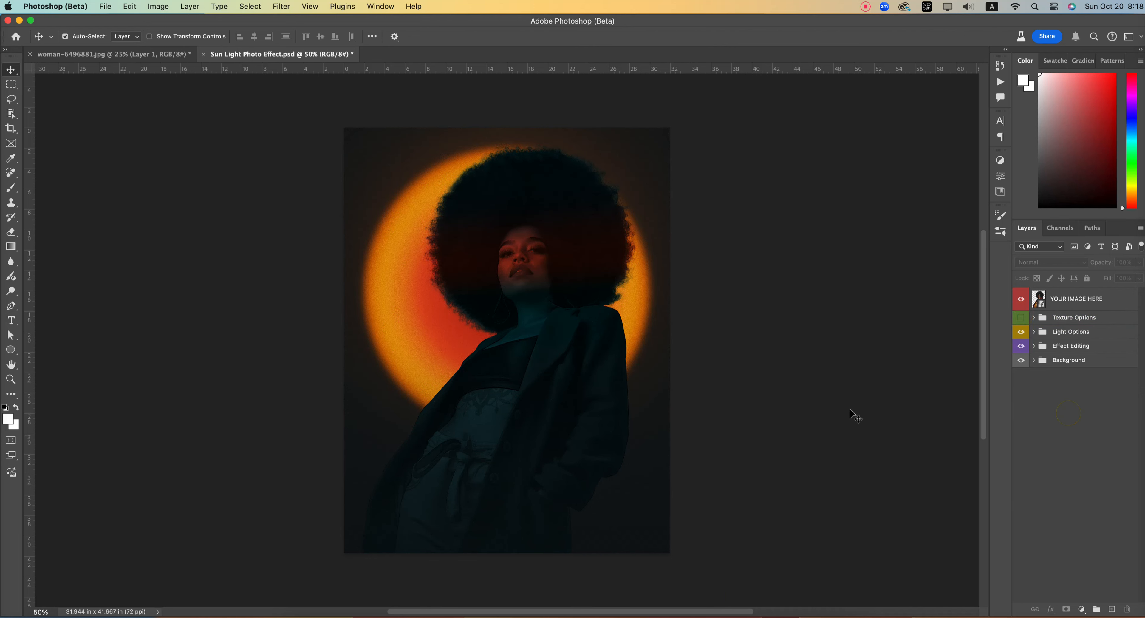